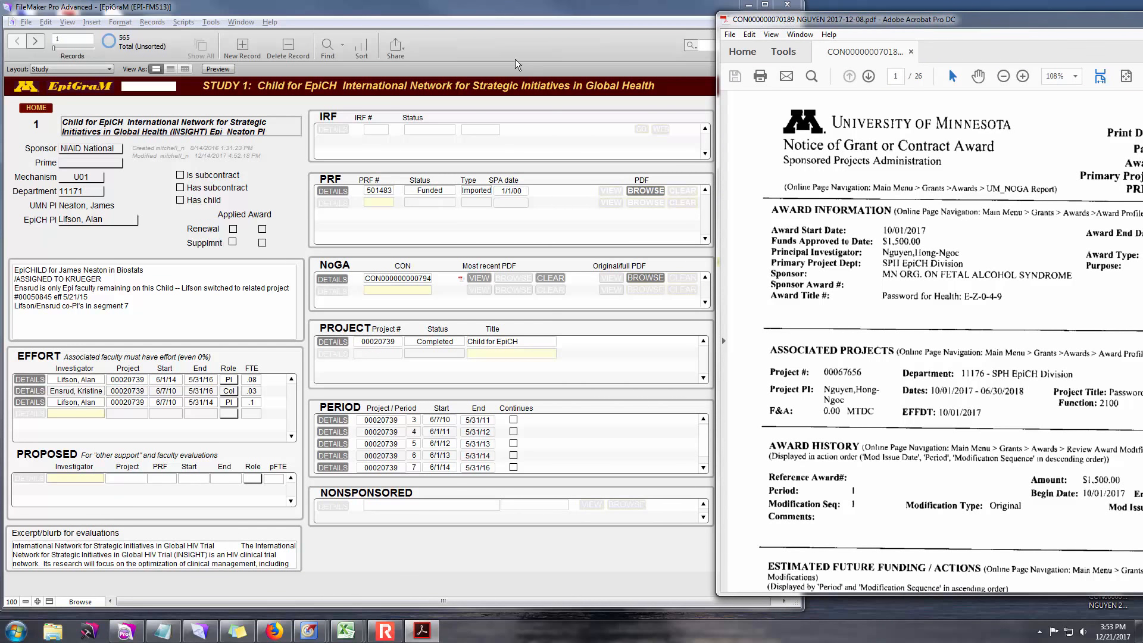
- Quick-search the database for 'password' and then a wildcard variant; neither finds records
{"action": "left_click", "coordinate": [158, 89]}
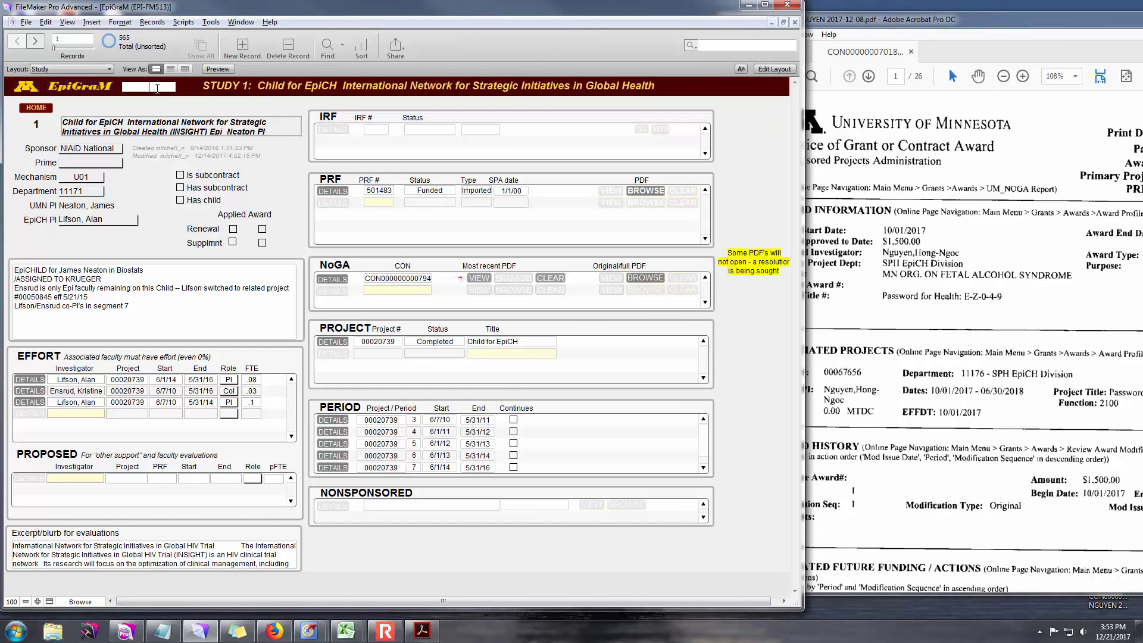
{"action": "type", "text": "password"}
{"action": "key", "text": "Return"}
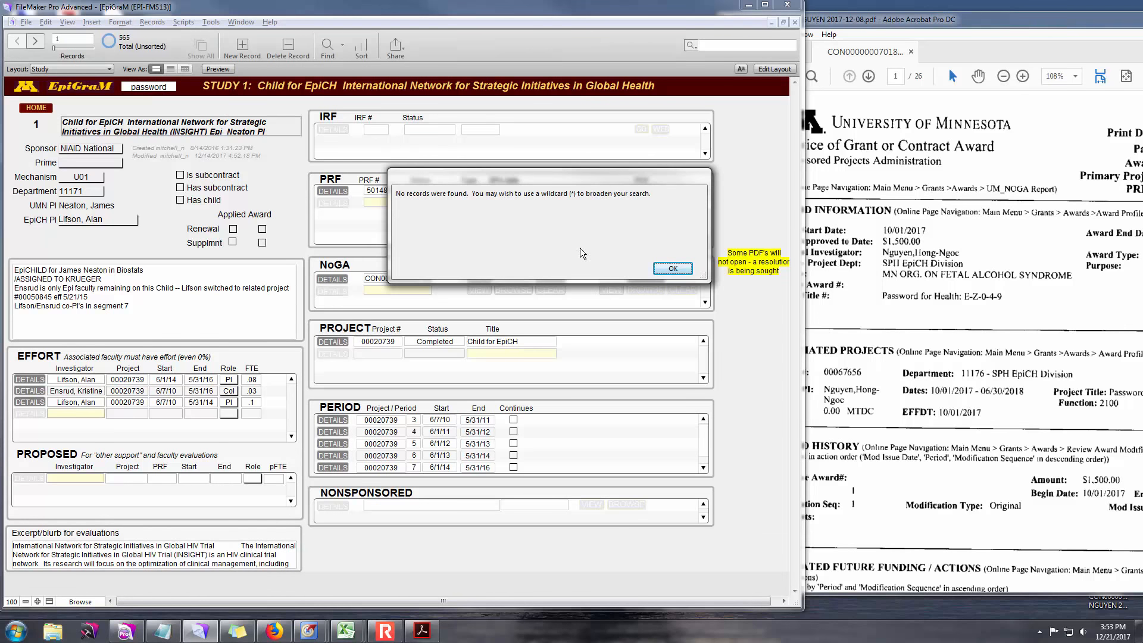
{"action": "left_click", "coordinate": [672, 271]}
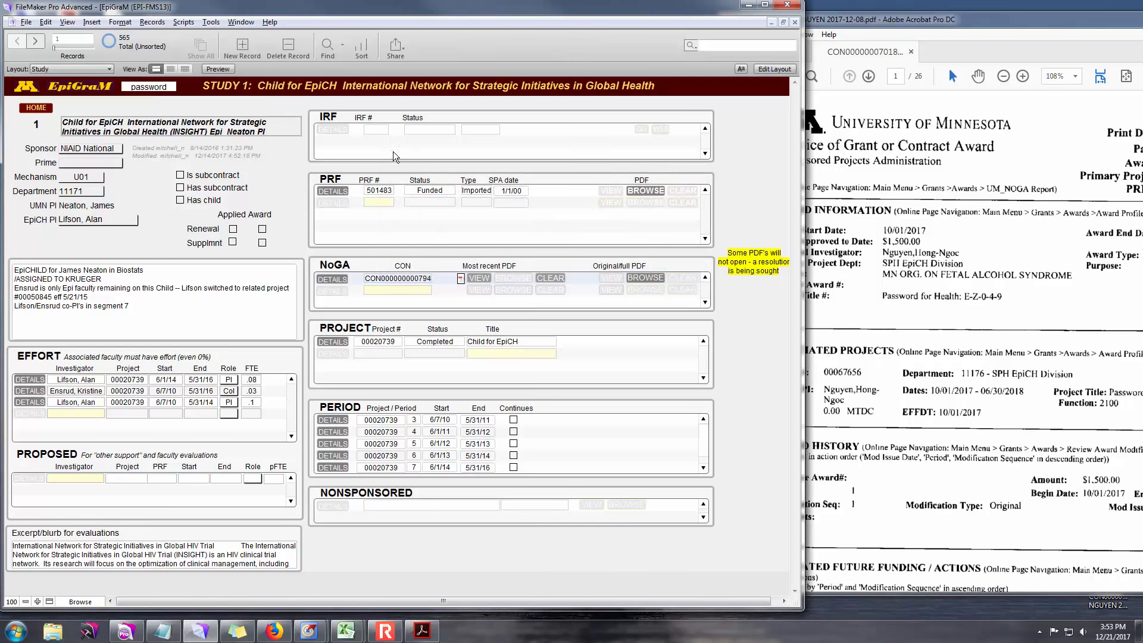
{"action": "double_click", "coordinate": [148, 88]}
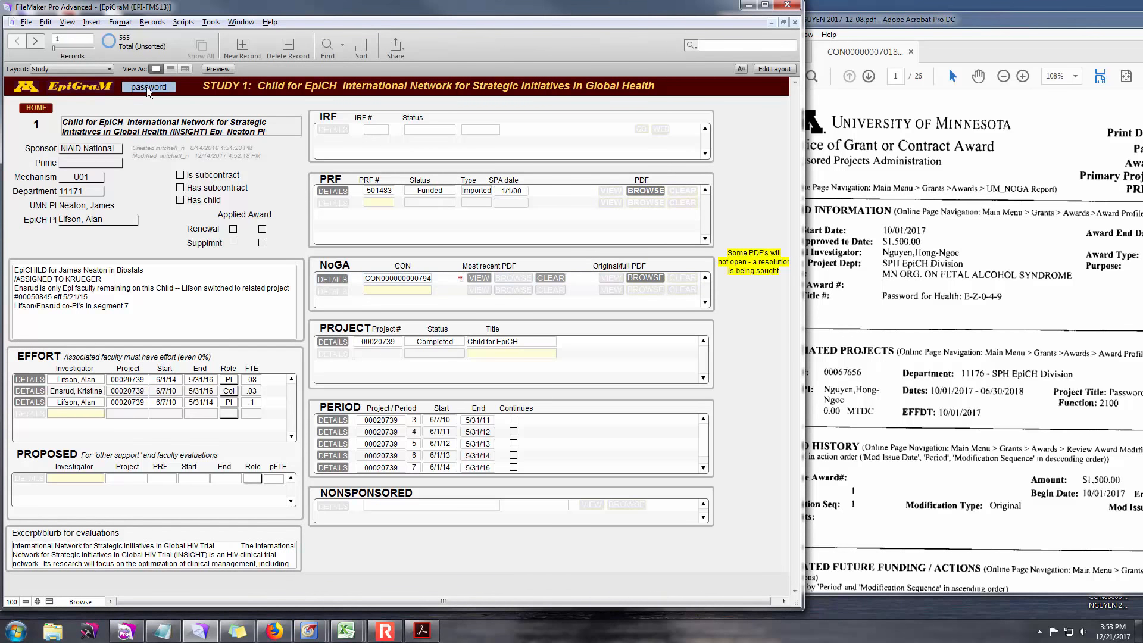
{"action": "left_click", "coordinate": [153, 89]}
{"action": "key", "text": "BackSpace"}
{"action": "key", "text": "BackSpace"}
{"action": "key", "text": "BackSpace"}
{"action": "type", "text": "*"}
{"action": "key", "text": "Return"}
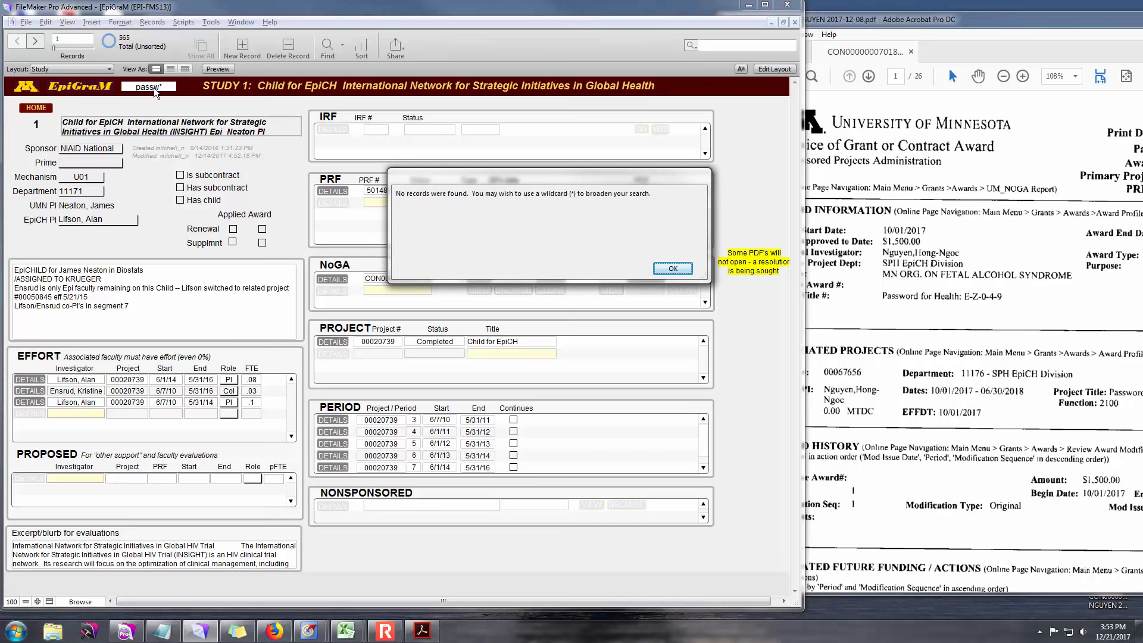
{"action": "left_click", "coordinate": [673, 269]}
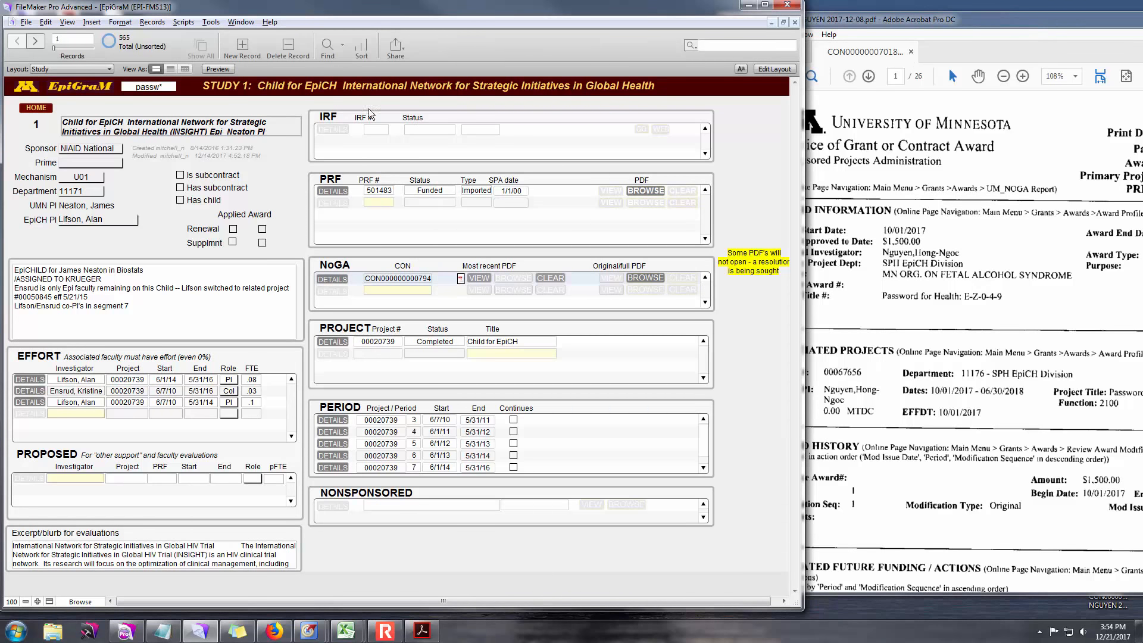
- Quick-search for project number 67656, which also finds no records
{"action": "left_click", "coordinate": [162, 89]}
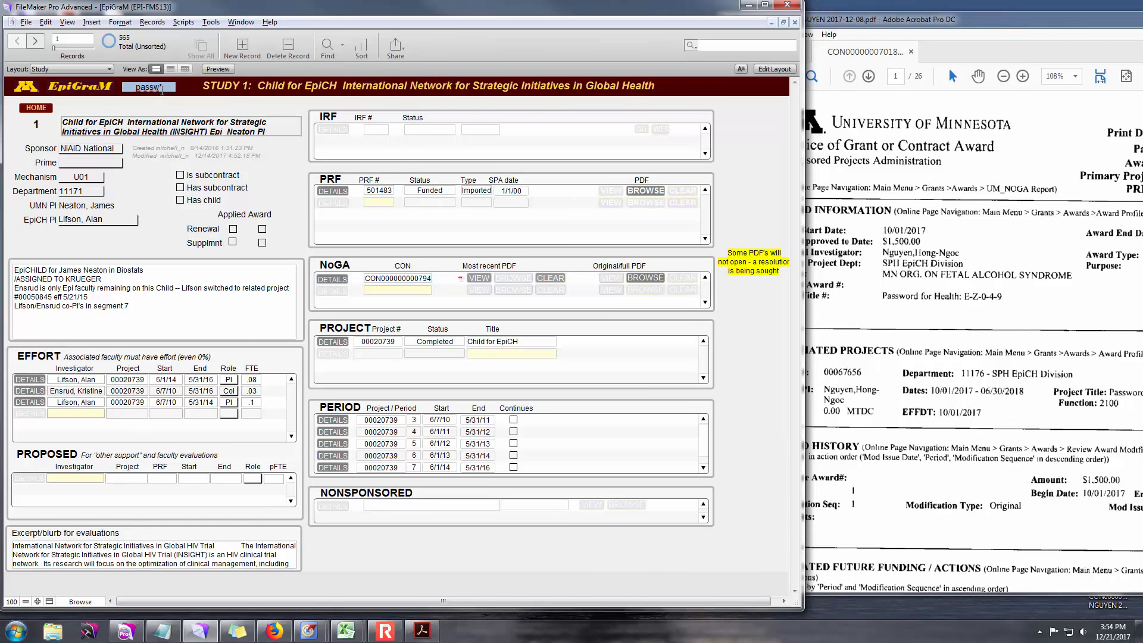
{"action": "type", "text": "67656"}
{"action": "key", "text": "Return"}
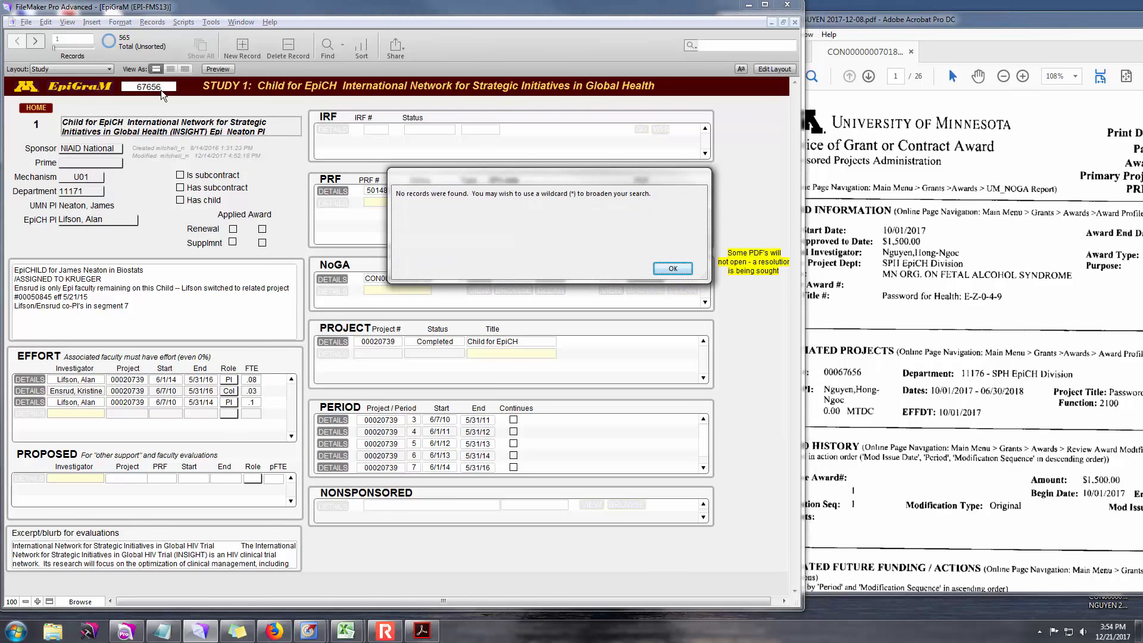
{"action": "left_click", "coordinate": [675, 269]}
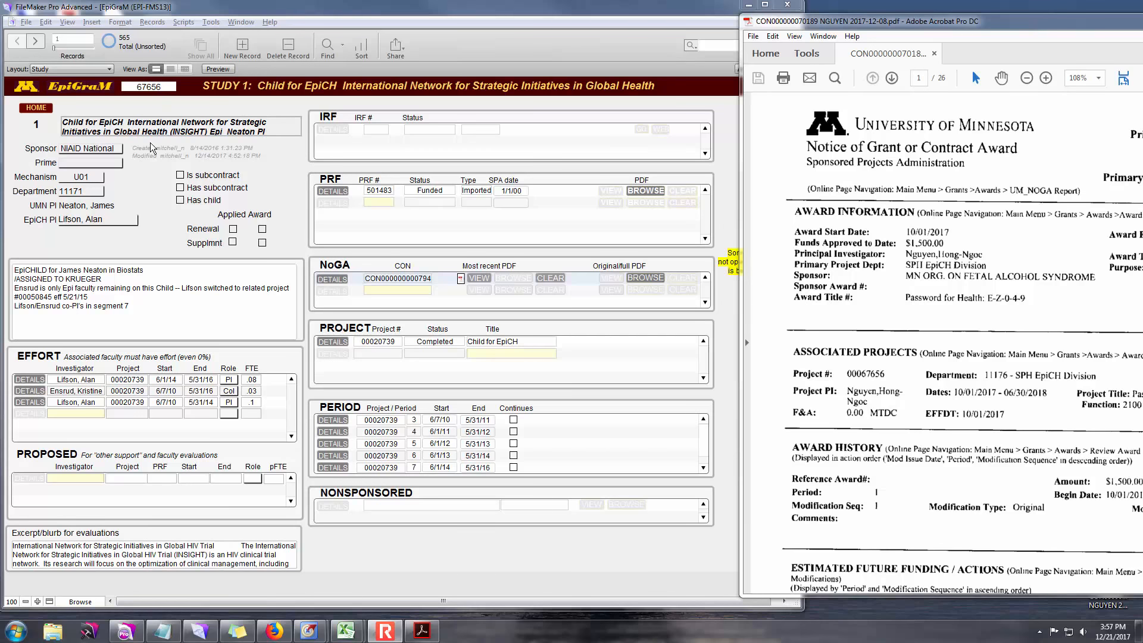
- Find all studies whose EpiCH PI is the award's investigator
{"action": "left_click", "coordinate": [327, 49]}
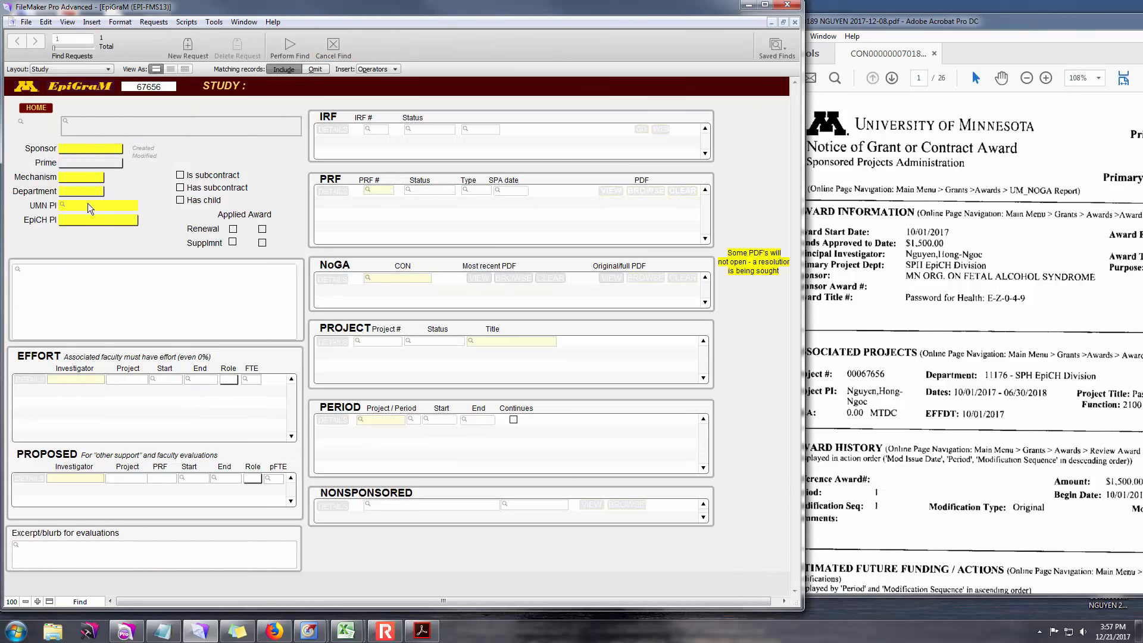
{"action": "left_click", "coordinate": [89, 222]}
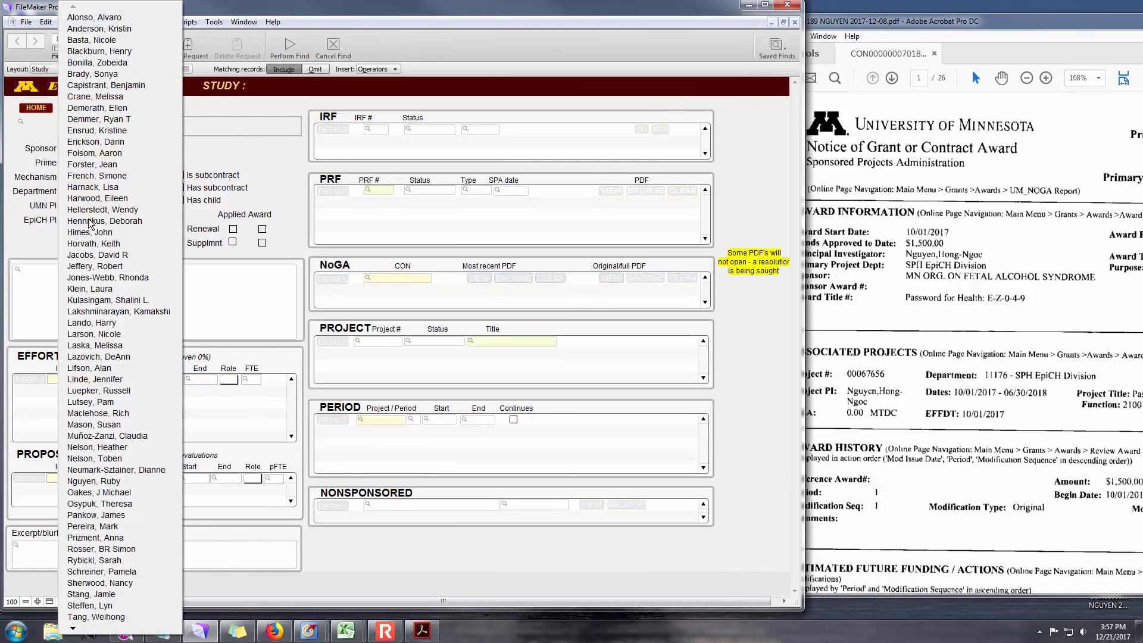
{"action": "left_click", "coordinate": [92, 481]}
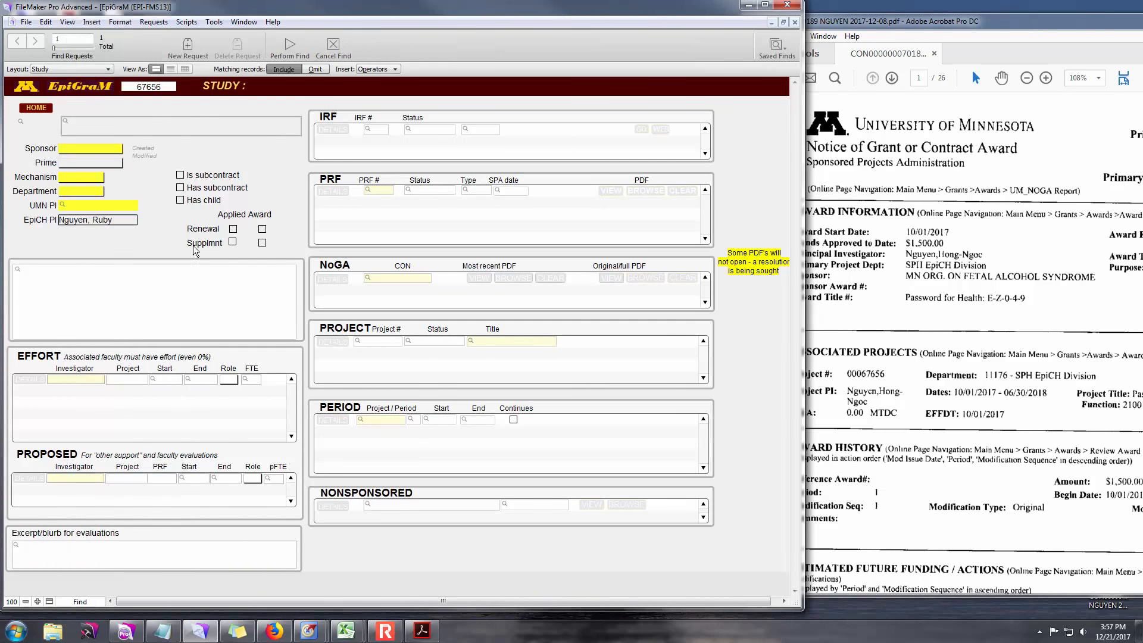
{"action": "left_click", "coordinate": [305, 50]}
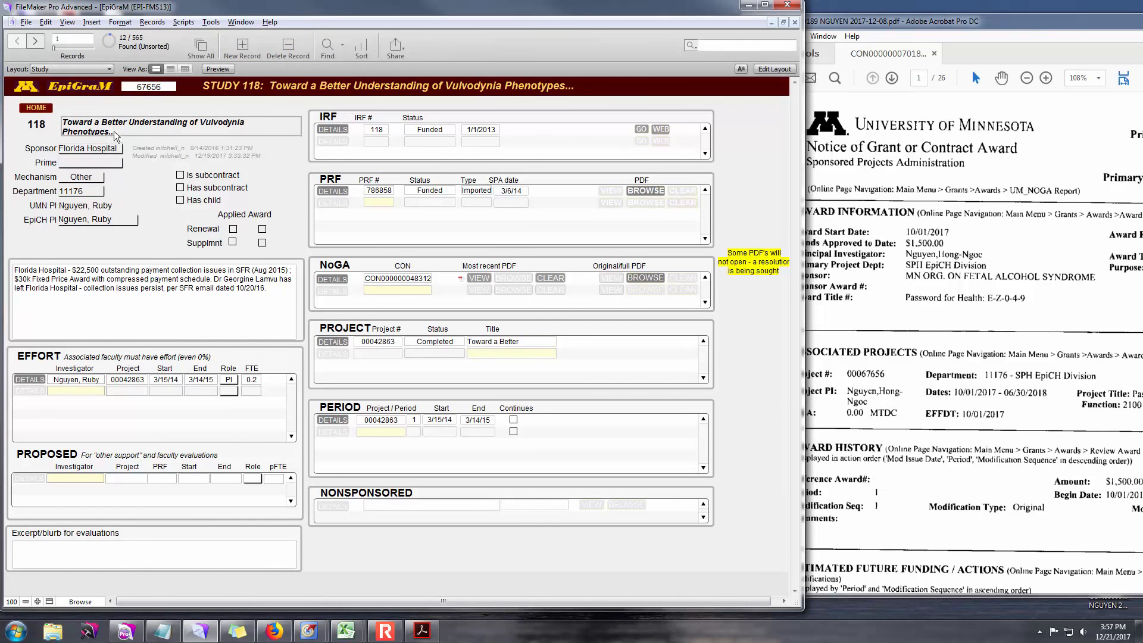
- Step through the found studies, past Study 1568 PATHWAYS, to Study 1696
{"action": "left_click", "coordinate": [37, 42]}
{"action": "left_click", "coordinate": [37, 41]}
{"action": "left_click", "coordinate": [37, 41]}
{"action": "left_click", "coordinate": [36, 42]}
{"action": "left_click", "coordinate": [37, 41]}
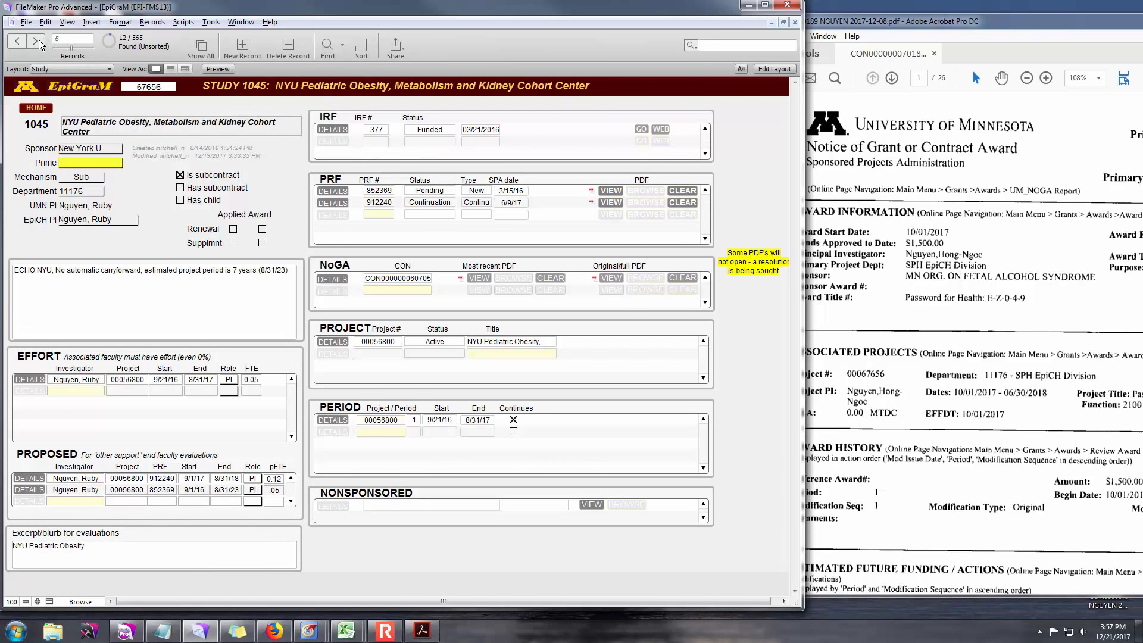
{"action": "left_click", "coordinate": [37, 41]}
{"action": "left_click", "coordinate": [37, 42]}
{"action": "left_click", "coordinate": [37, 41]}
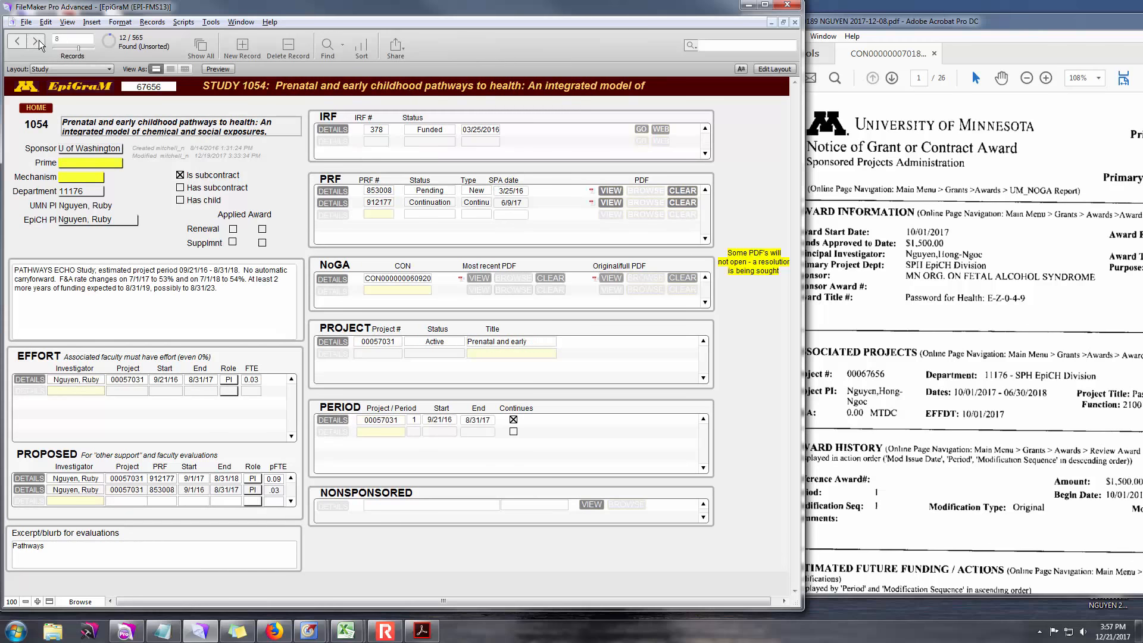
{"action": "left_click", "coordinate": [37, 41]}
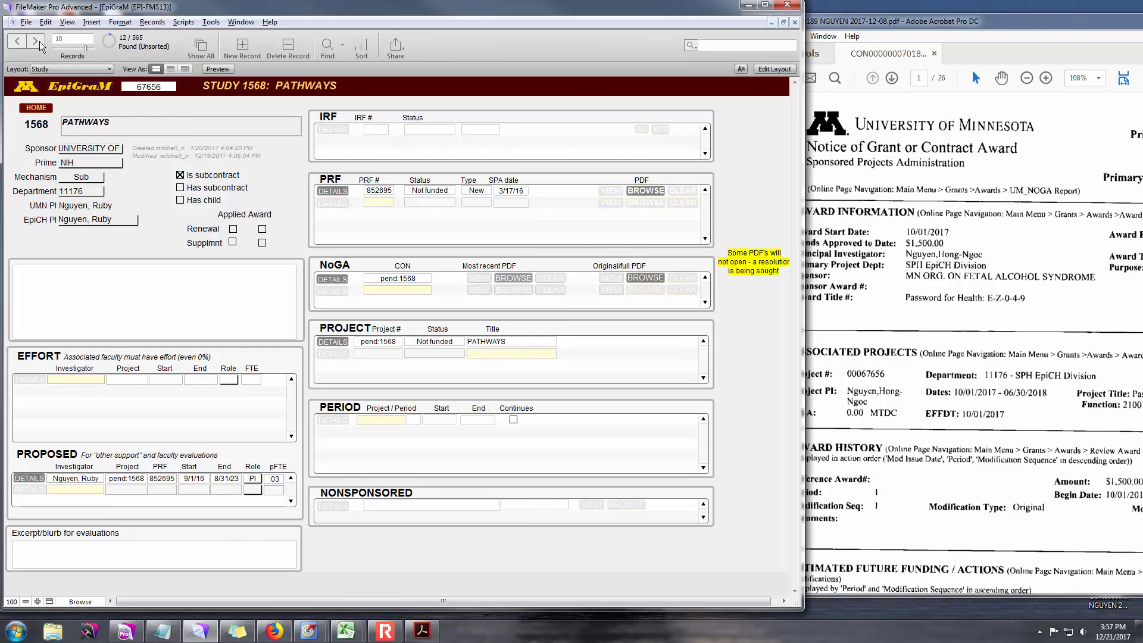
{"action": "left_click", "coordinate": [37, 41]}
{"action": "left_click", "coordinate": [37, 42]}
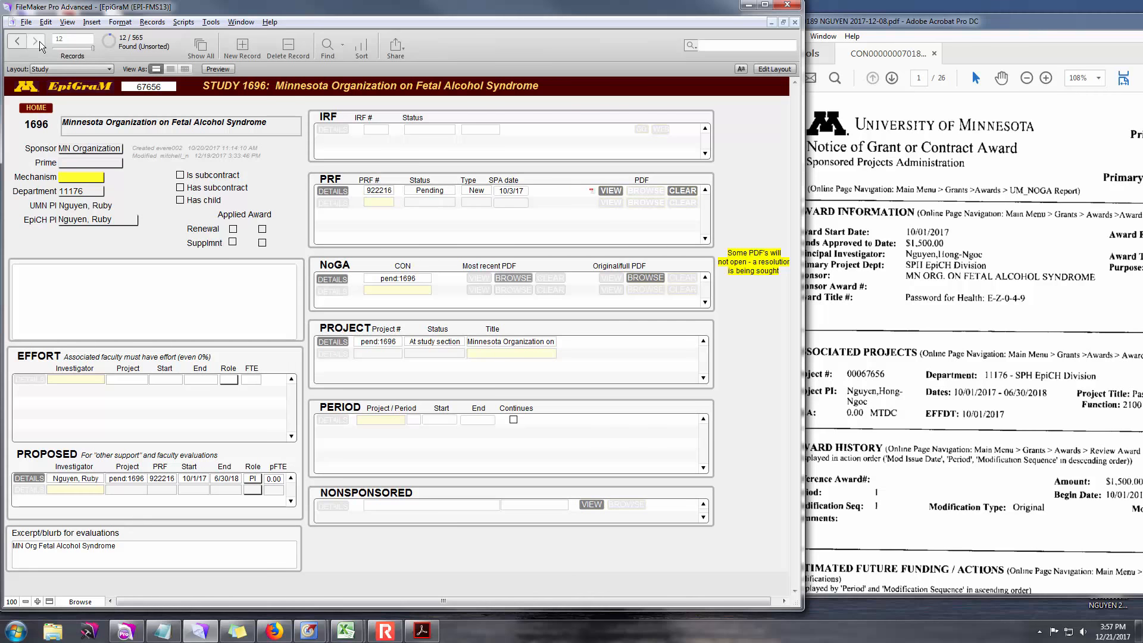
- Go back to Study 1568 PATHWAYS and shift the award notice window left
{"action": "left_click", "coordinate": [17, 42]}
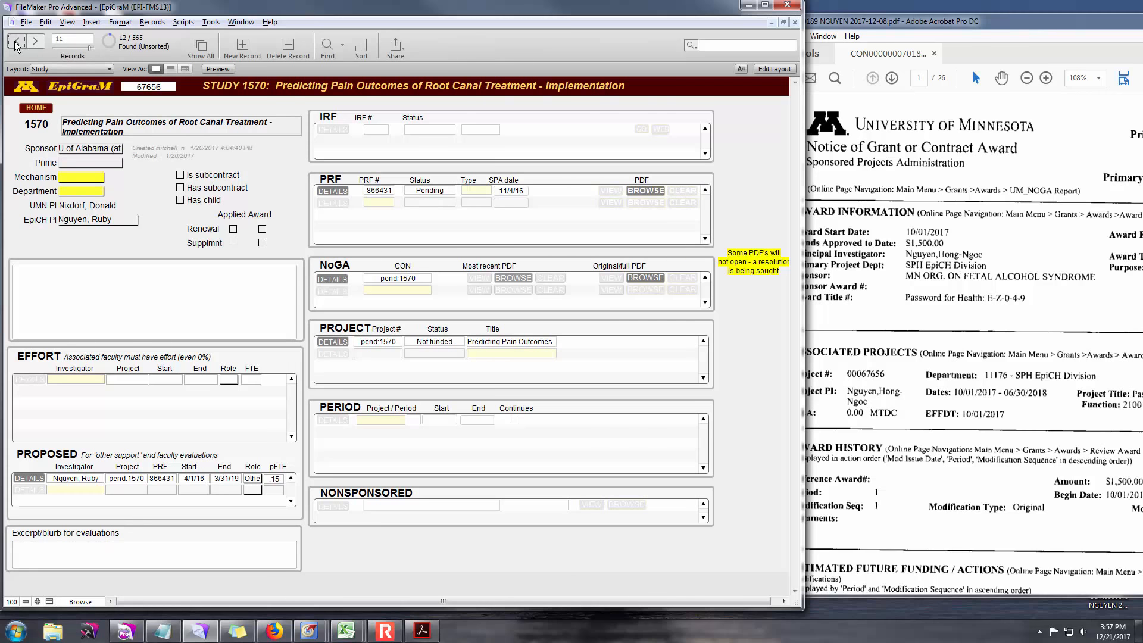
{"action": "left_click", "coordinate": [17, 43]}
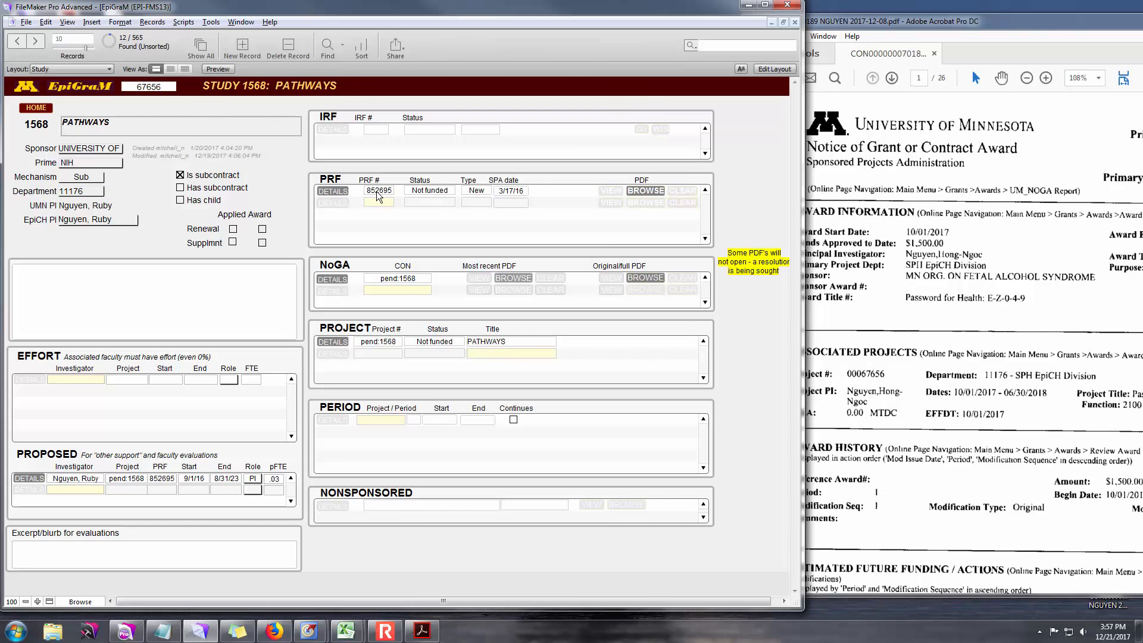
{"action": "left_click_drag", "start_coordinate": [868, 26], "coordinate": [586, 30]}
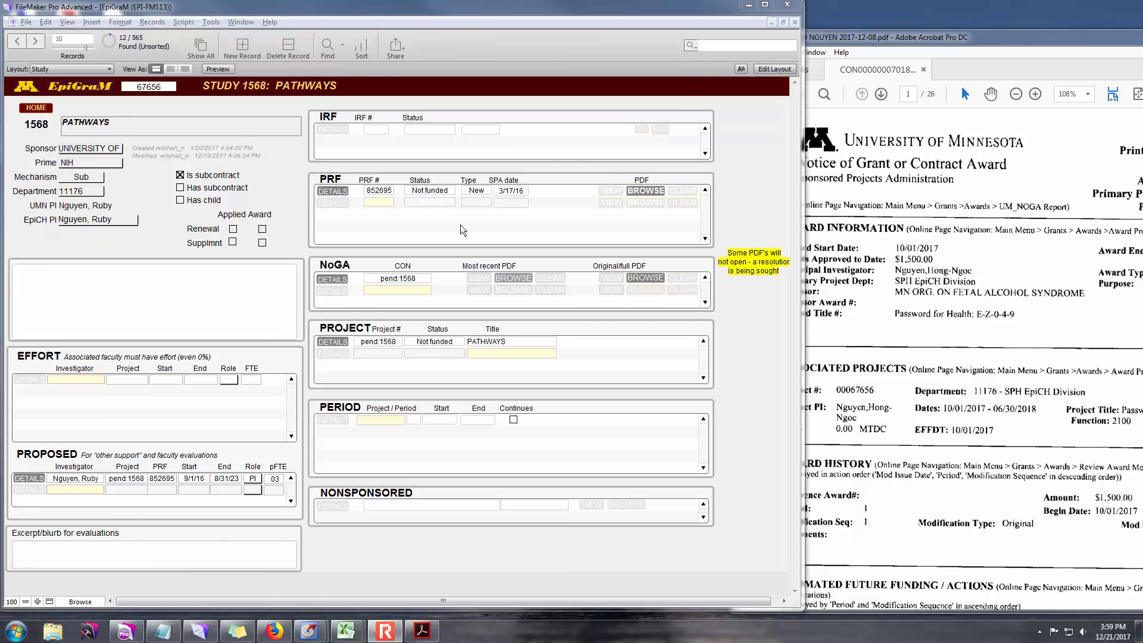
{"action": "left_click", "coordinate": [242, 46]}
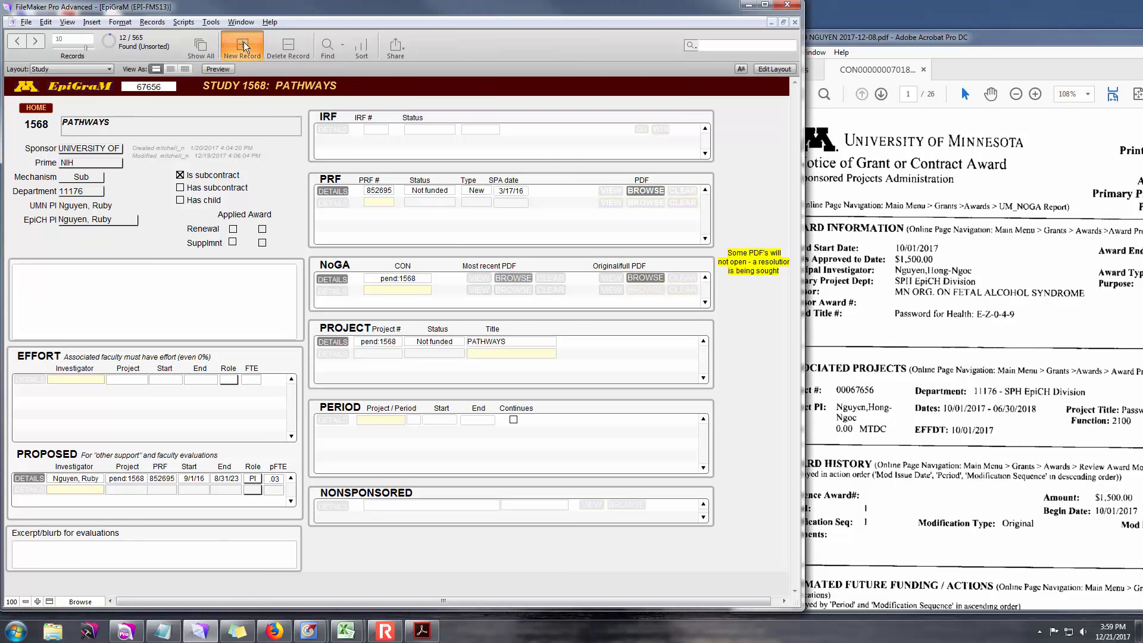
{"action": "left_click", "coordinate": [188, 122]}
{"action": "type", "text": "Password for Health"}
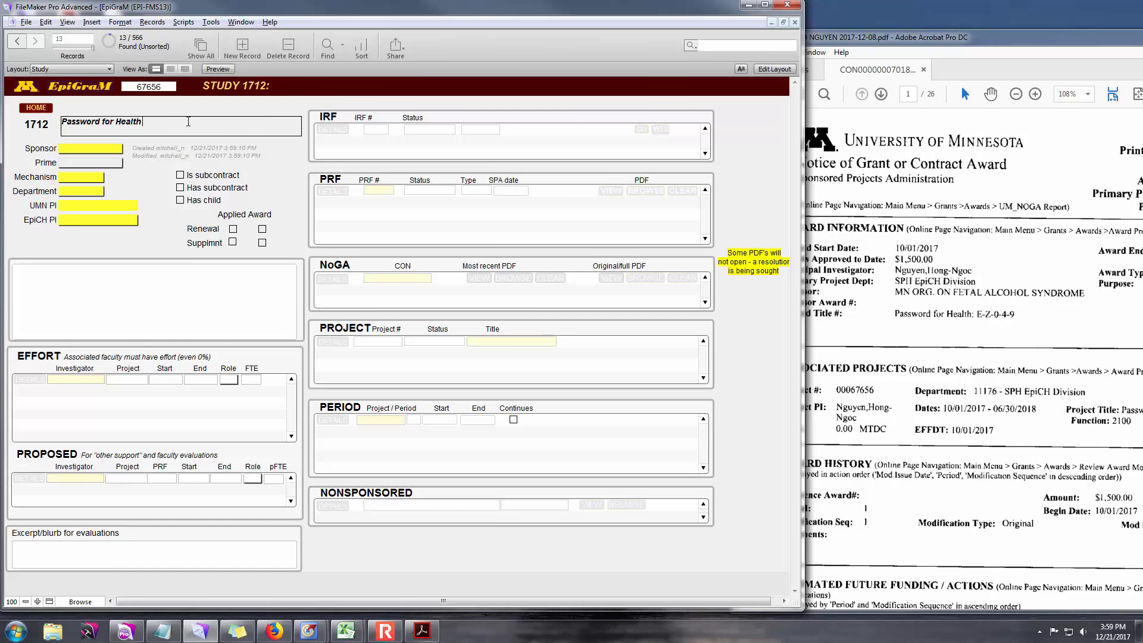
{"action": "type", "text": ": E-Z-0-4-9"}
{"action": "double_click", "coordinate": [188, 121]}
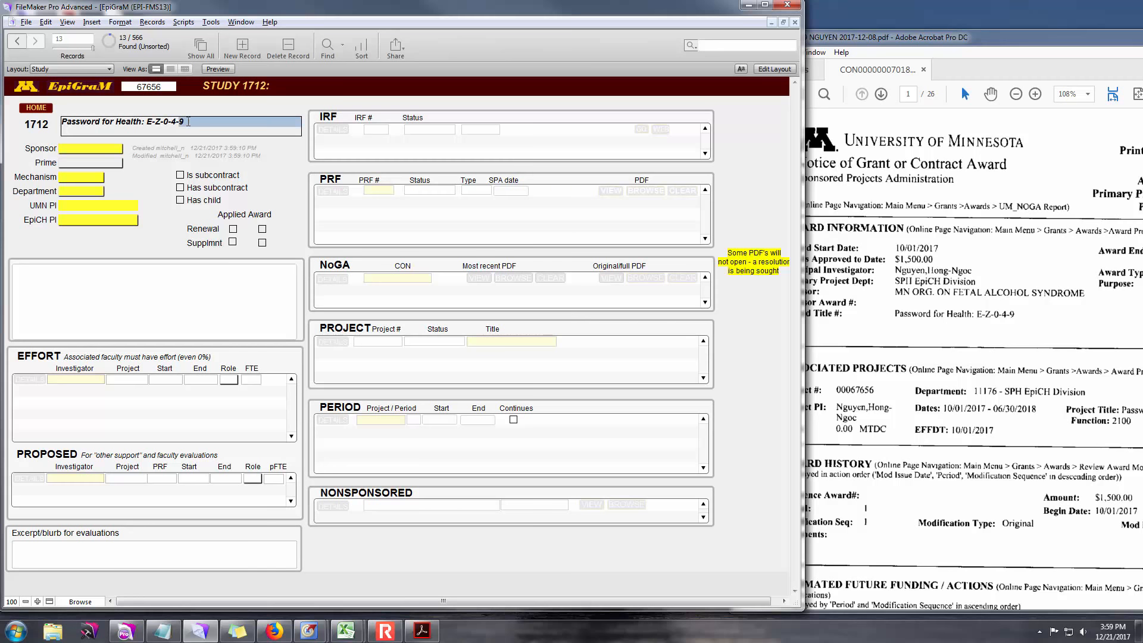
{"action": "key", "text": "ctrl+shift+Left"}
{"action": "key", "text": "ctrl+shift+Left"}
{"action": "key", "text": "ctrl+shift+Left"}
{"action": "key", "text": "ctrl+shift+Left"}
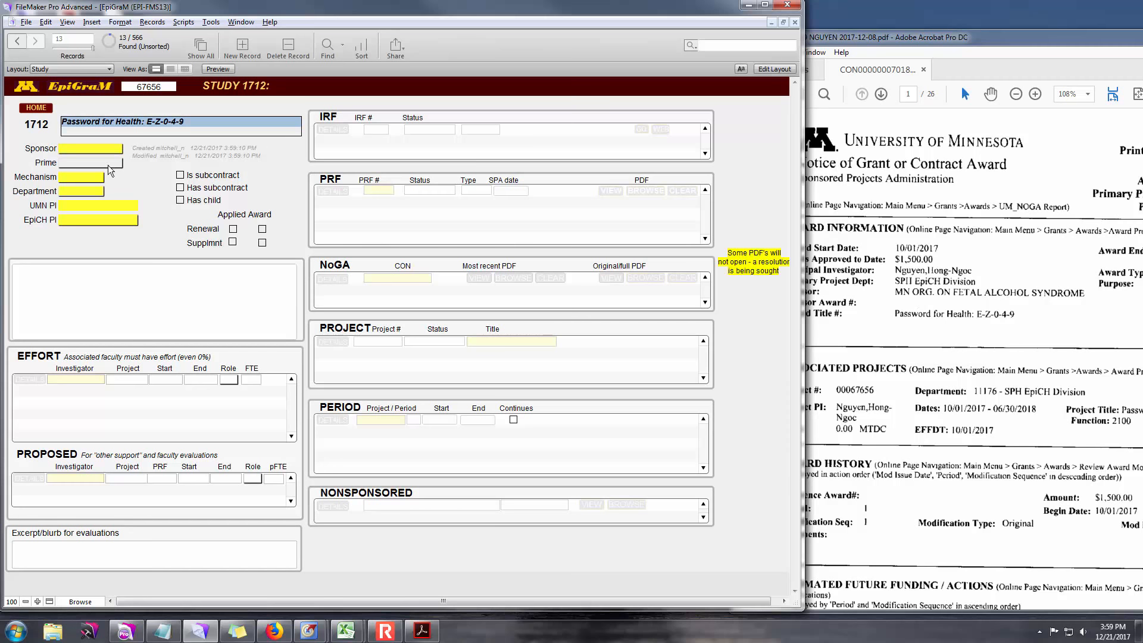
- Set the sponsor to MN Organization and the mechanism to Other
{"action": "left_click", "coordinate": [94, 150]}
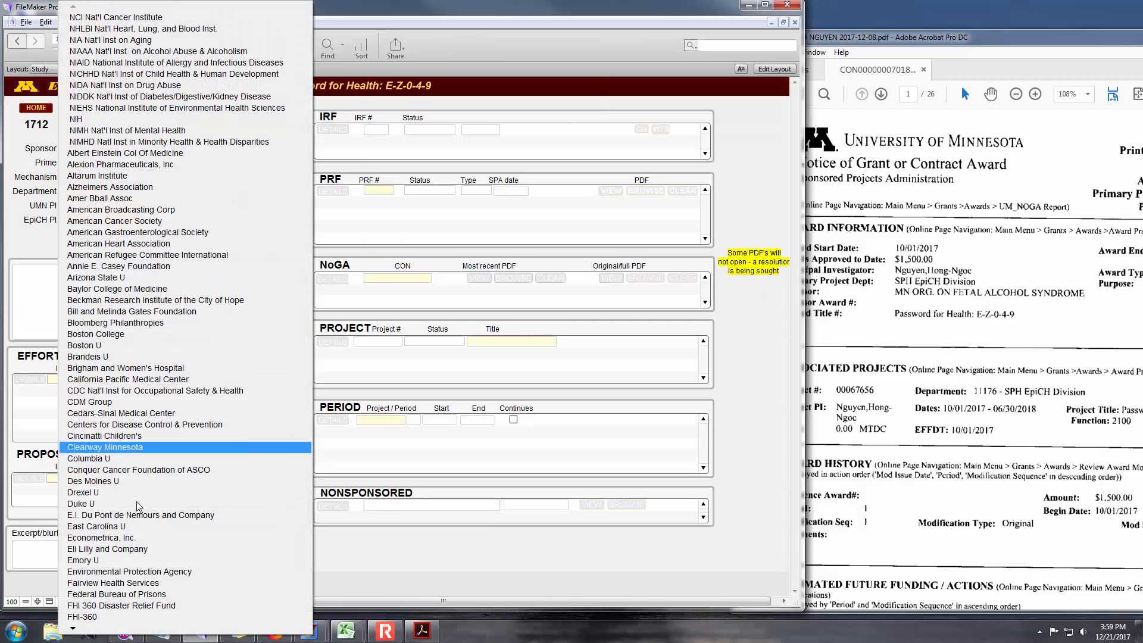
{"action": "mouse_move", "coordinate": [126, 629]}
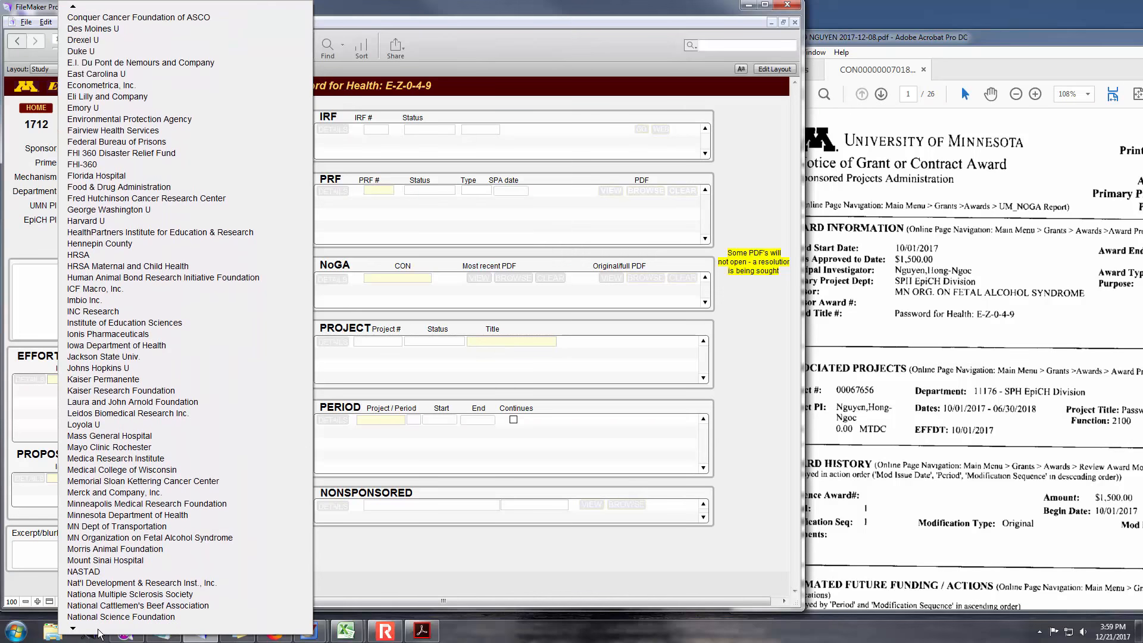
{"action": "left_click", "coordinate": [126, 481]}
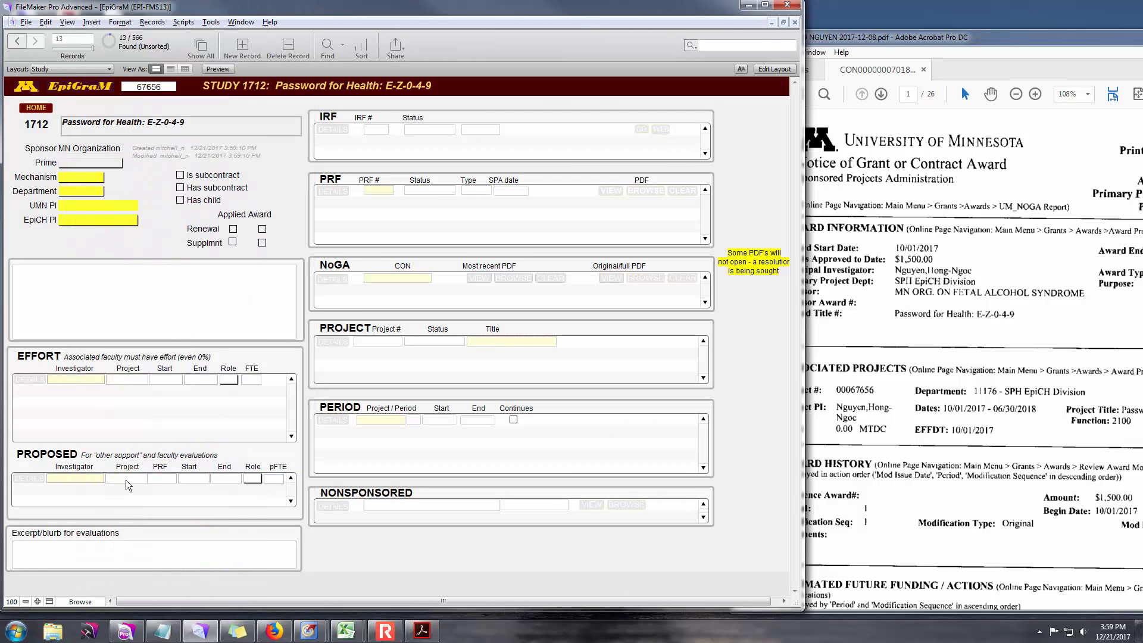
{"action": "left_click", "coordinate": [78, 180]}
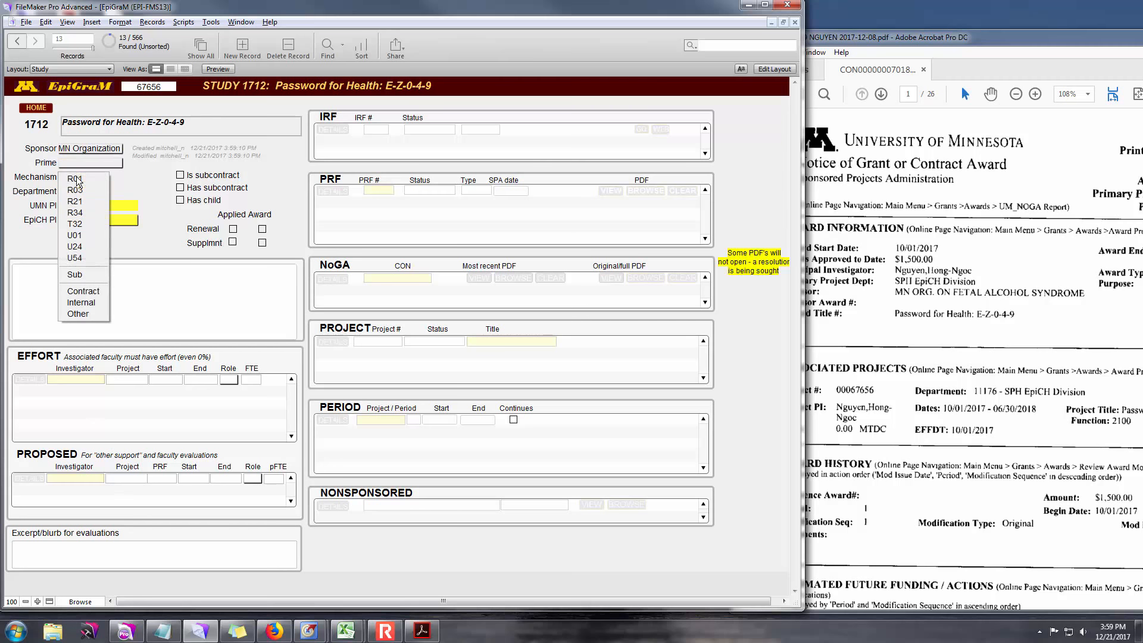
{"action": "left_click", "coordinate": [92, 318]}
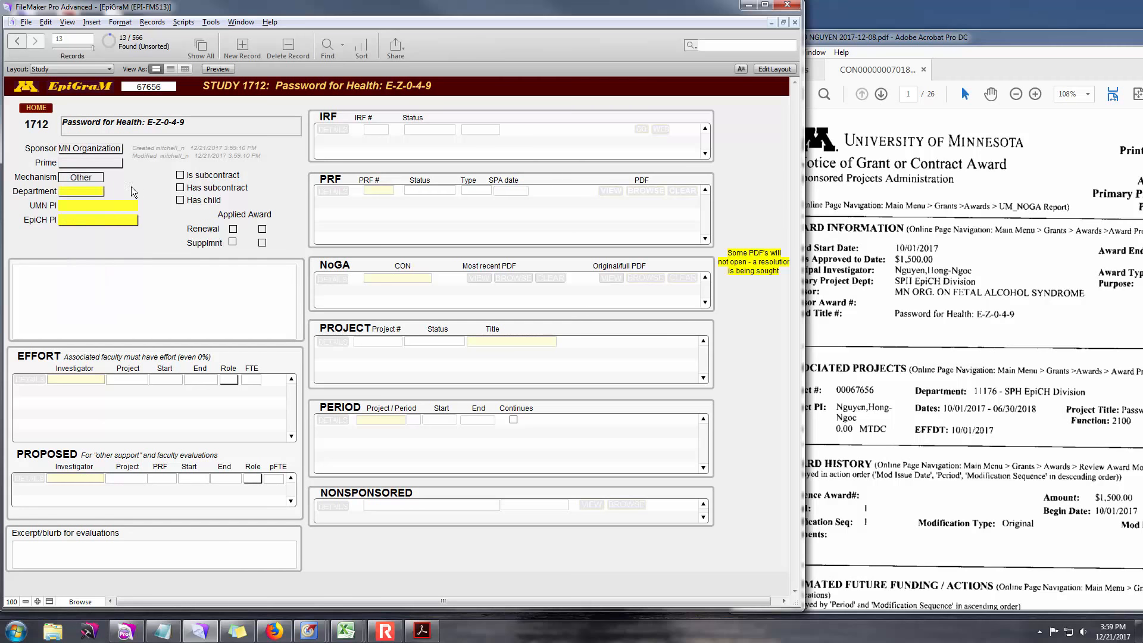
- Check the award notice PDF and set the department to 11176
{"action": "left_click", "coordinate": [94, 192]}
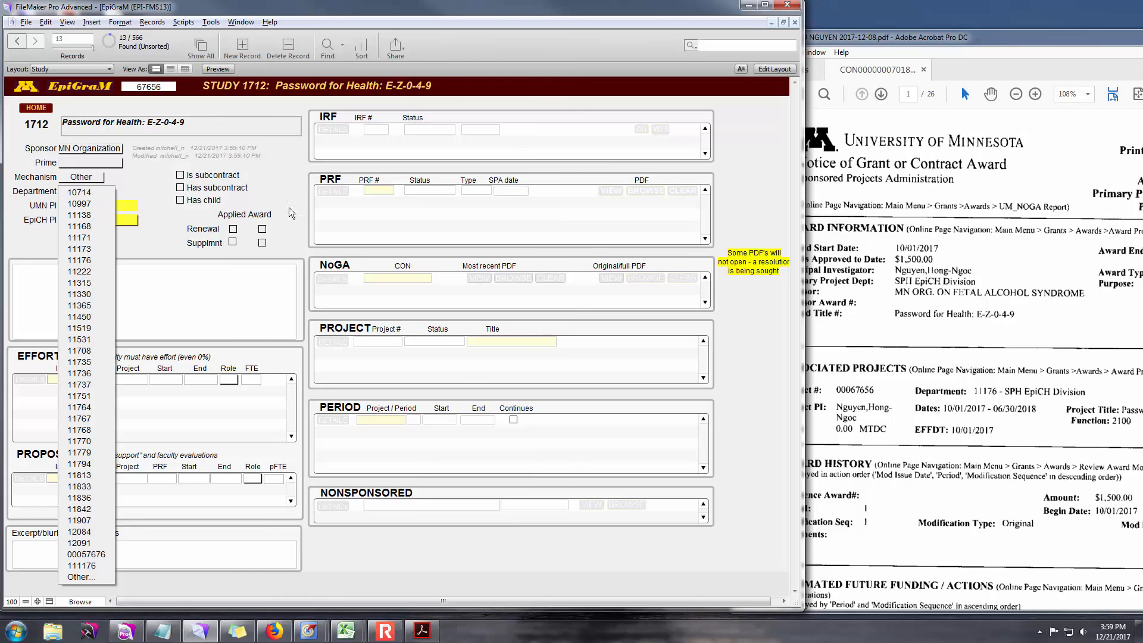
{"action": "left_click", "coordinate": [876, 279]}
{"action": "left_click_drag", "start_coordinate": [935, 41], "coordinate": [787, 34]}
{"action": "left_click", "coordinate": [832, 327]}
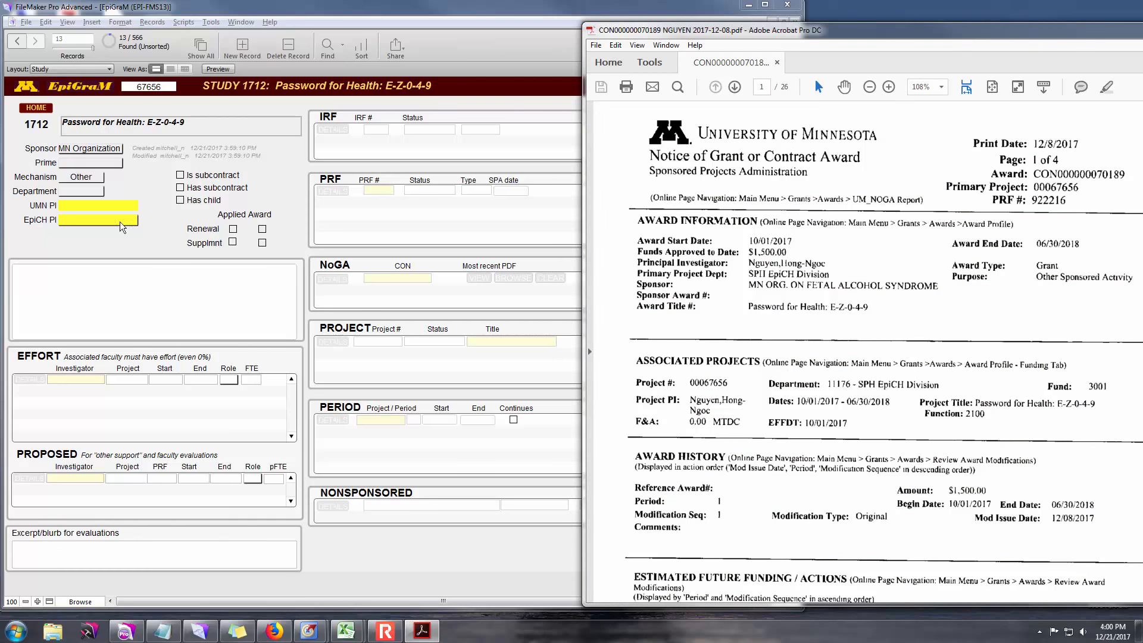
{"action": "left_click", "coordinate": [87, 191]}
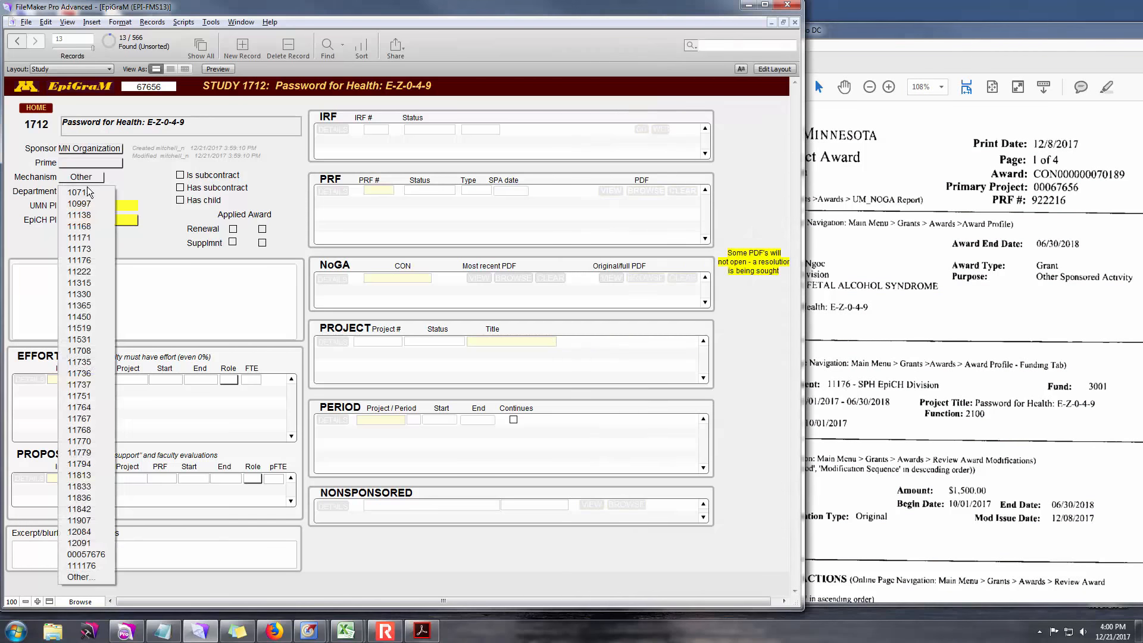
{"action": "left_click", "coordinate": [88, 260]}
- Enter the award's principal investigator as UMN PI via autocomplete and as EpiCH PI
{"action": "left_click", "coordinate": [88, 206]}
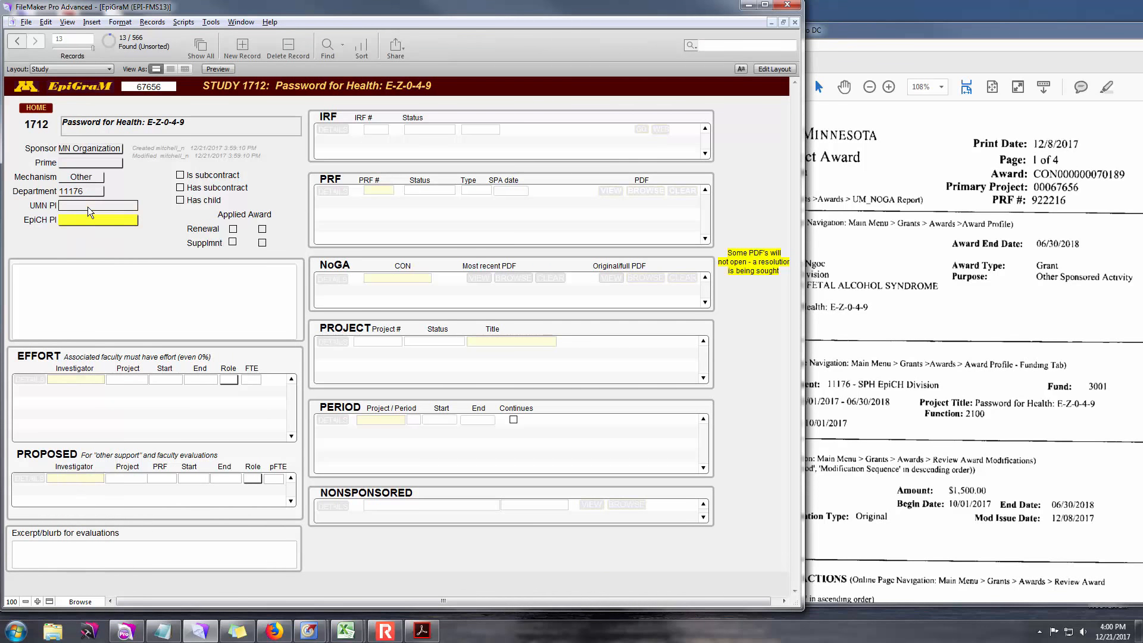
{"action": "type", "text": "n"}
{"action": "key", "text": "Return"}
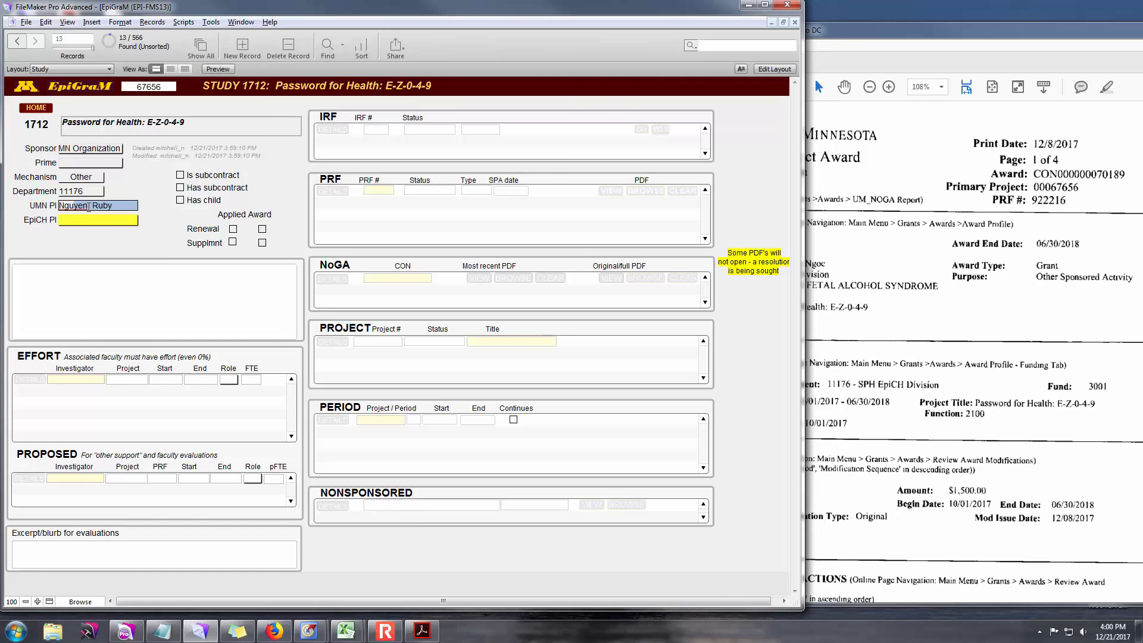
{"action": "left_click", "coordinate": [89, 211]}
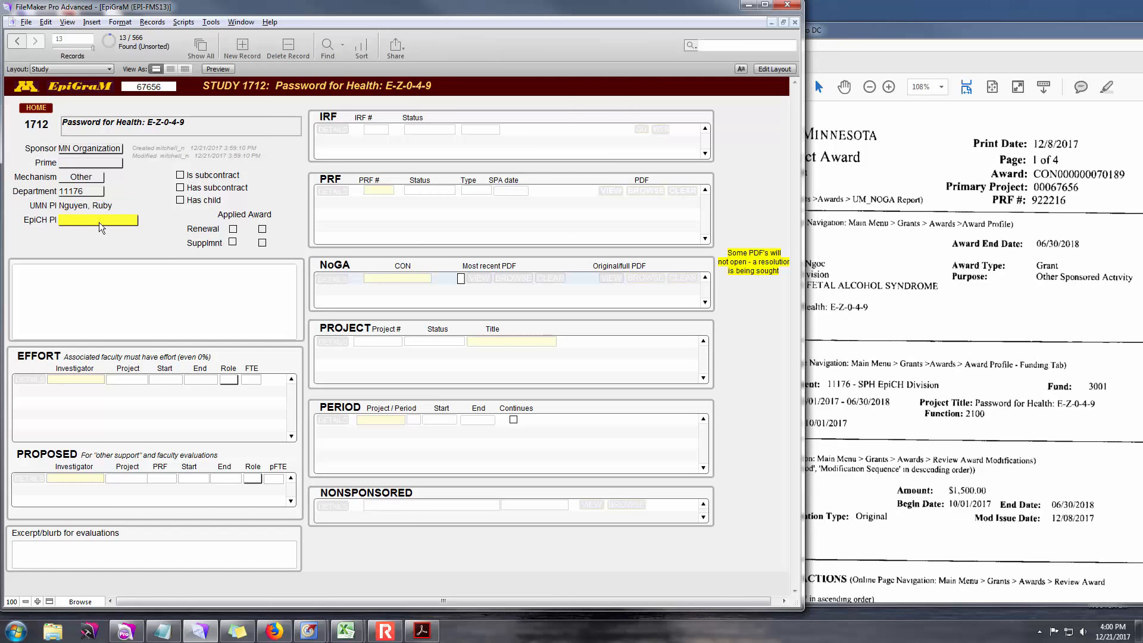
{"action": "left_click", "coordinate": [101, 223]}
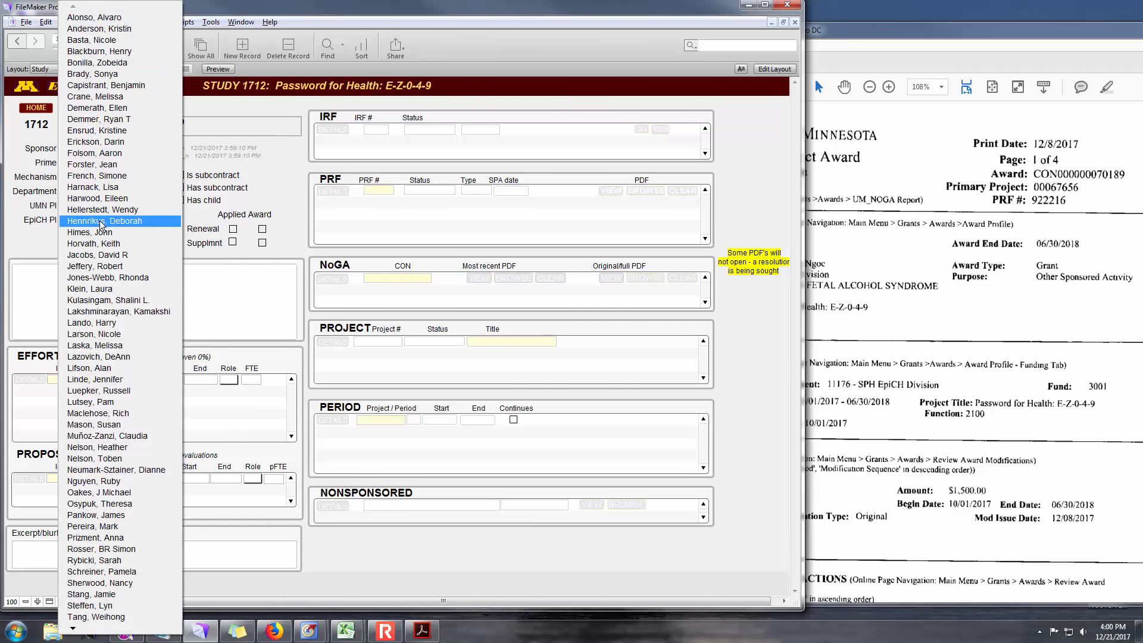
{"action": "left_click", "coordinate": [116, 481]}
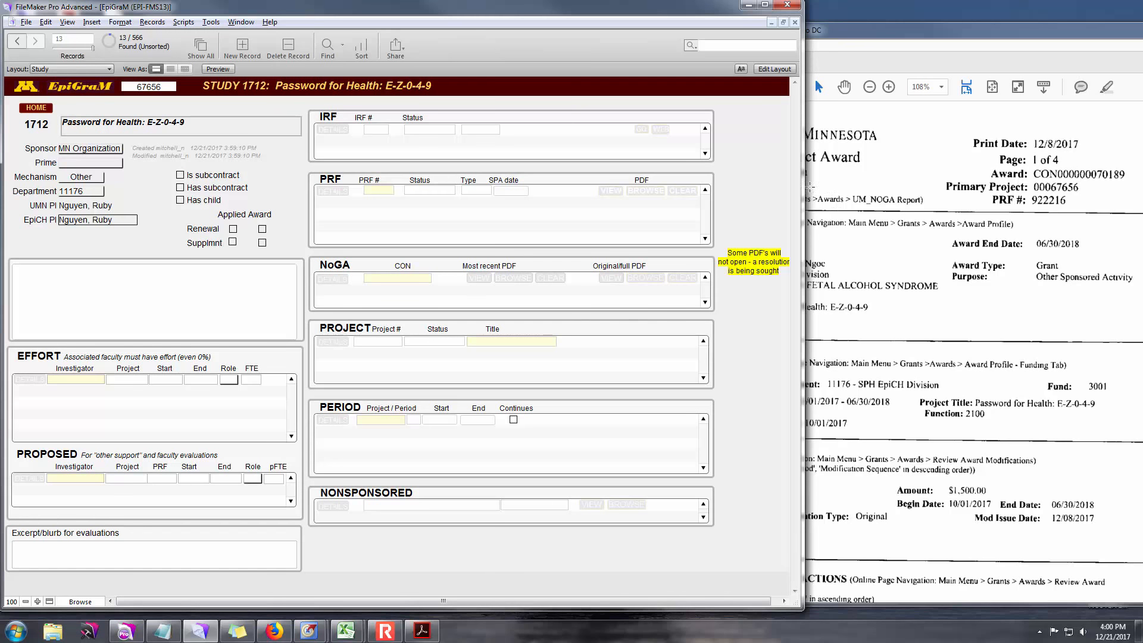
- Enter PRF 922216 from the award notice, then revert it as a duplicate
{"action": "left_click", "coordinate": [820, 34]}
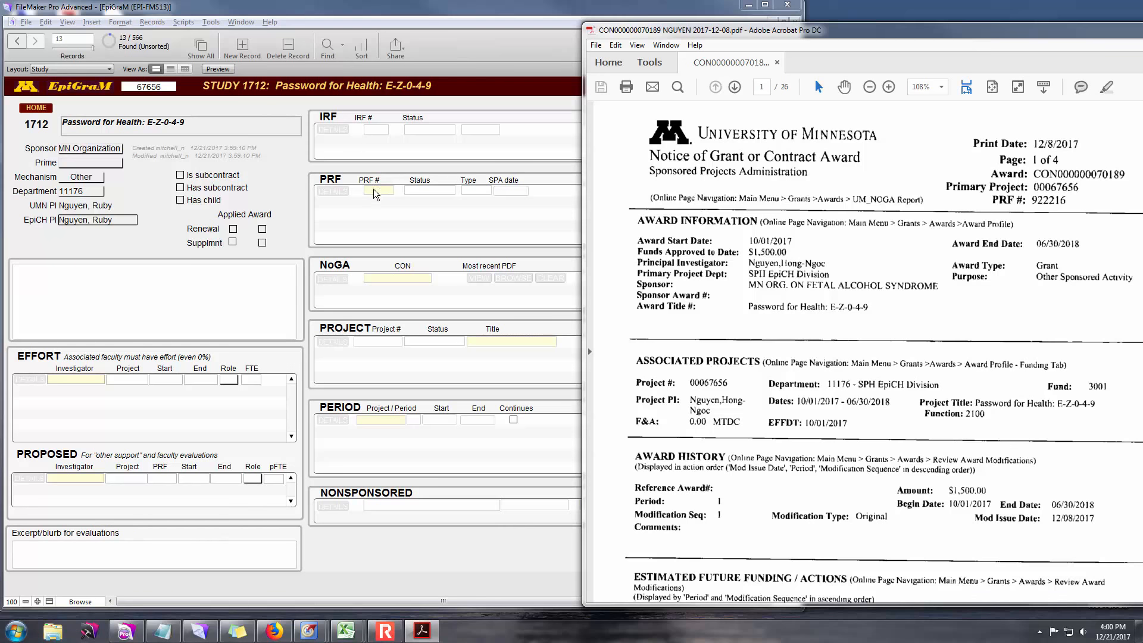
{"action": "left_click", "coordinate": [467, 68]}
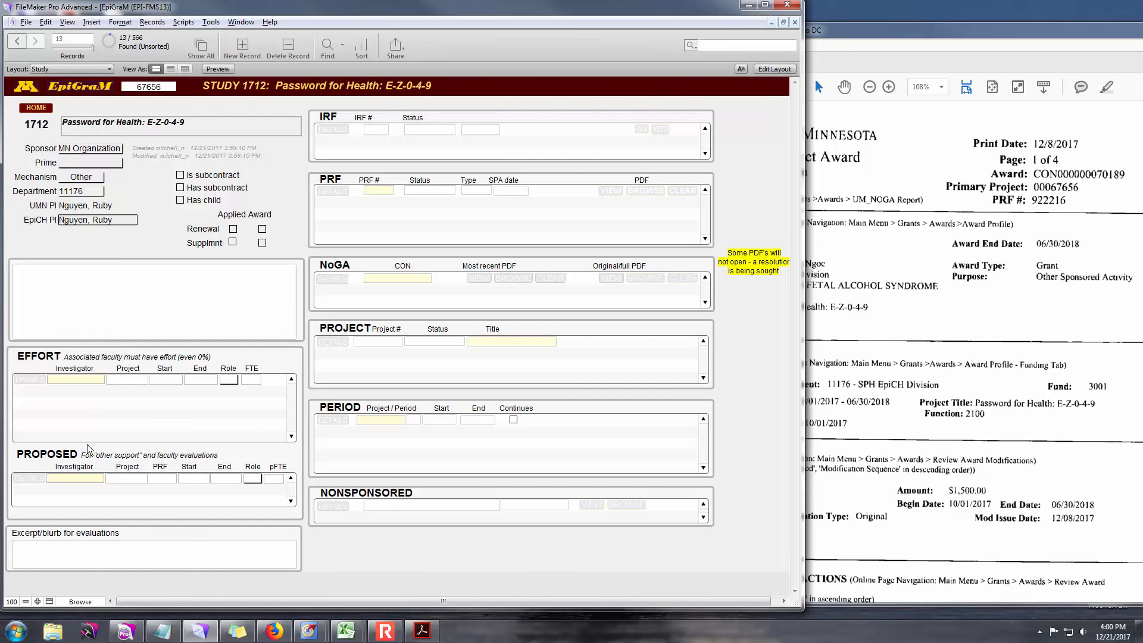
{"action": "left_click", "coordinate": [381, 191]}
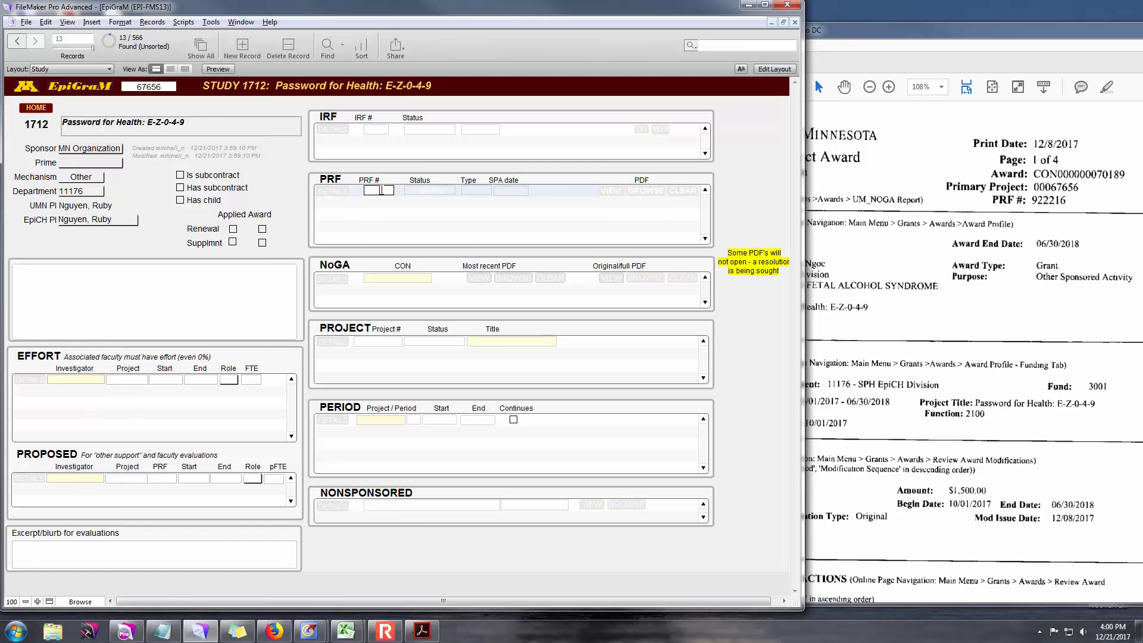
{"action": "type", "text": "922216"}
{"action": "left_click", "coordinate": [552, 195]}
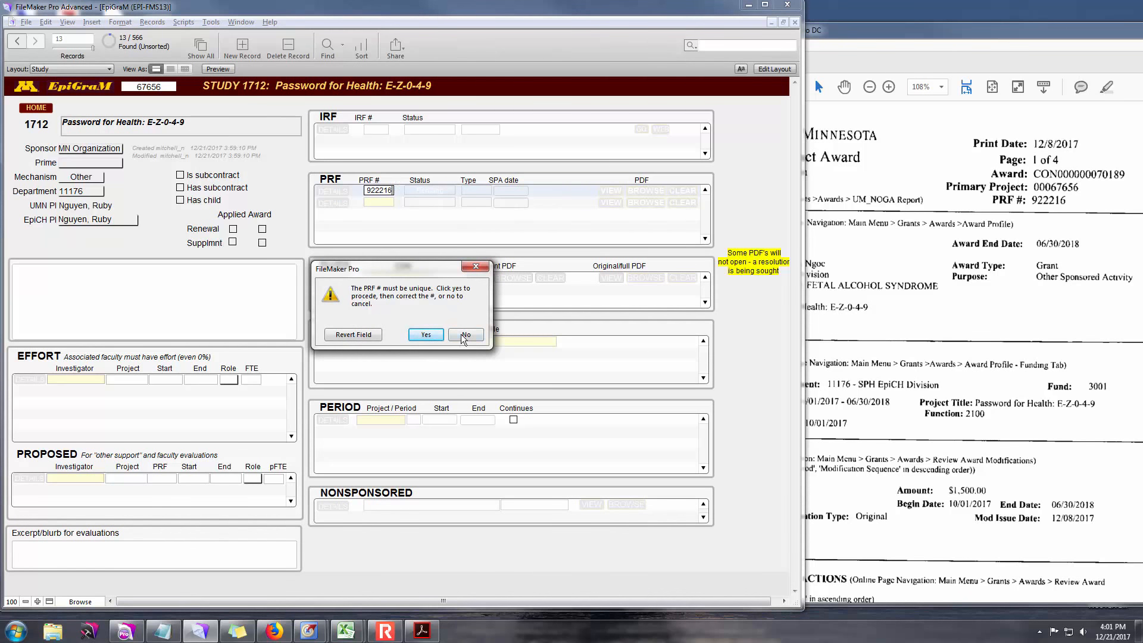
{"action": "left_click", "coordinate": [364, 336]}
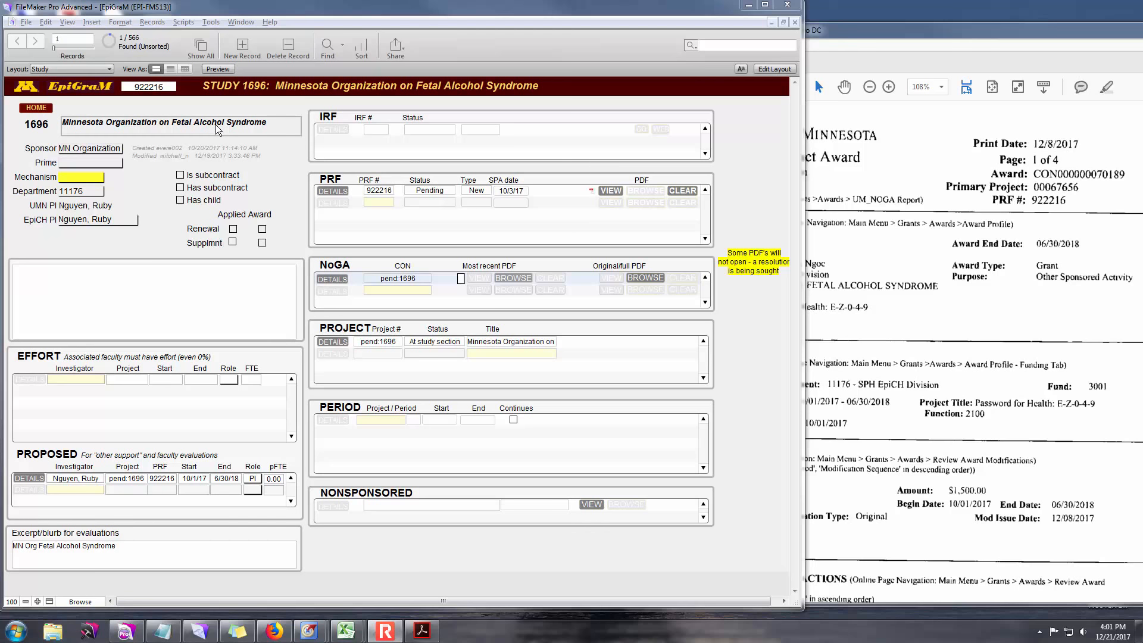
- Widen the database window and set study 1696's mechanism to Other
{"action": "left_click_drag", "start_coordinate": [801, 257], "coordinate": [819, 274]}
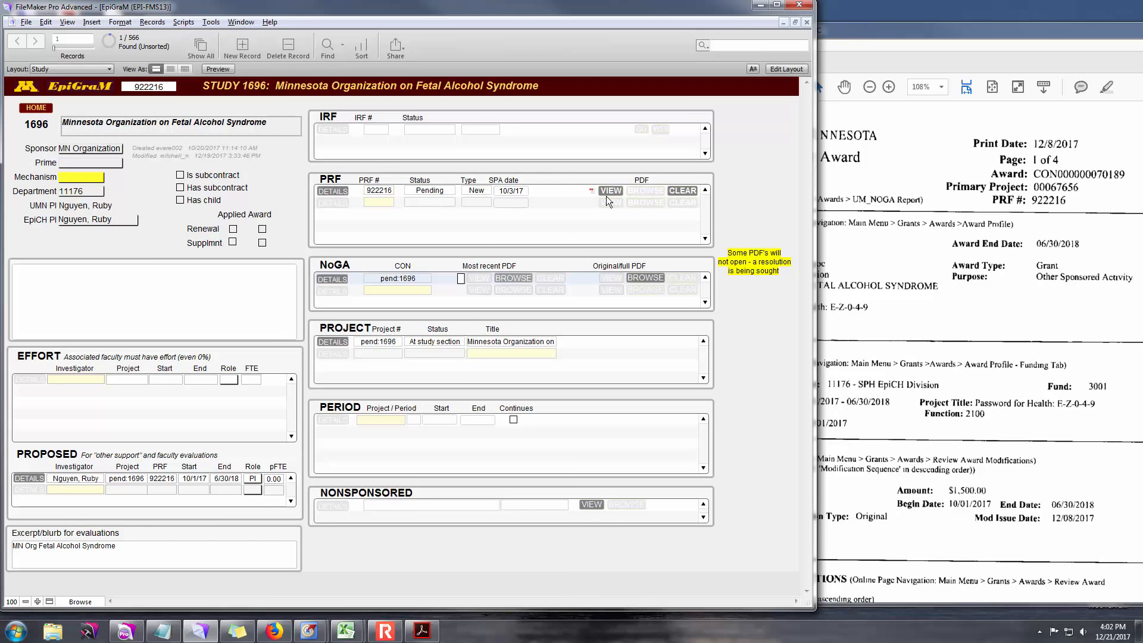
{"action": "left_click", "coordinate": [89, 176]}
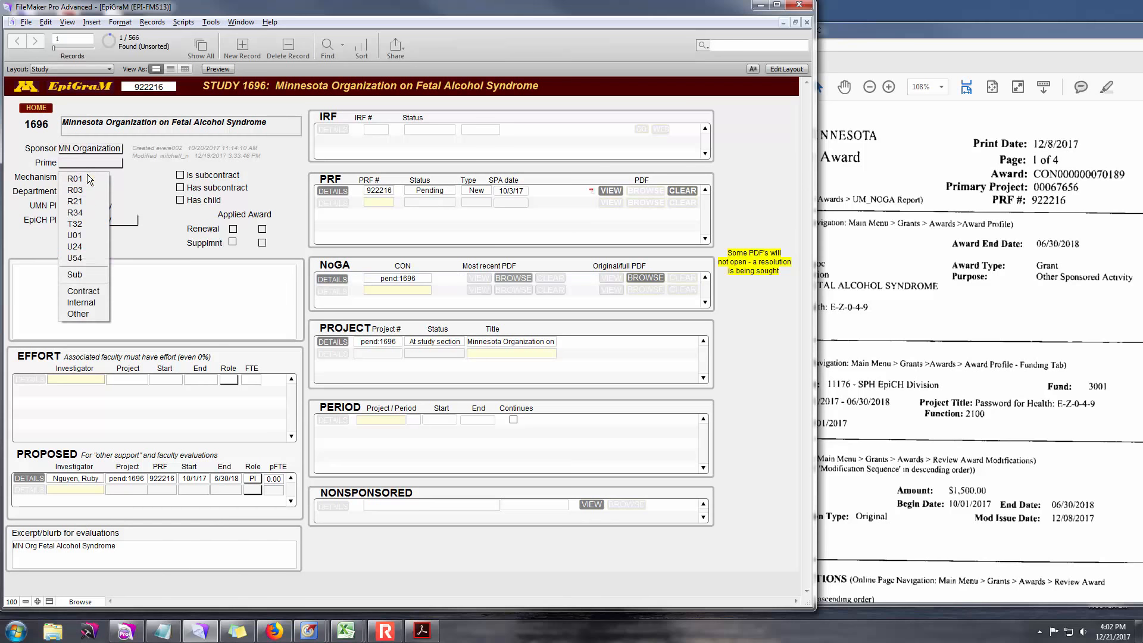
{"action": "left_click", "coordinate": [90, 314]}
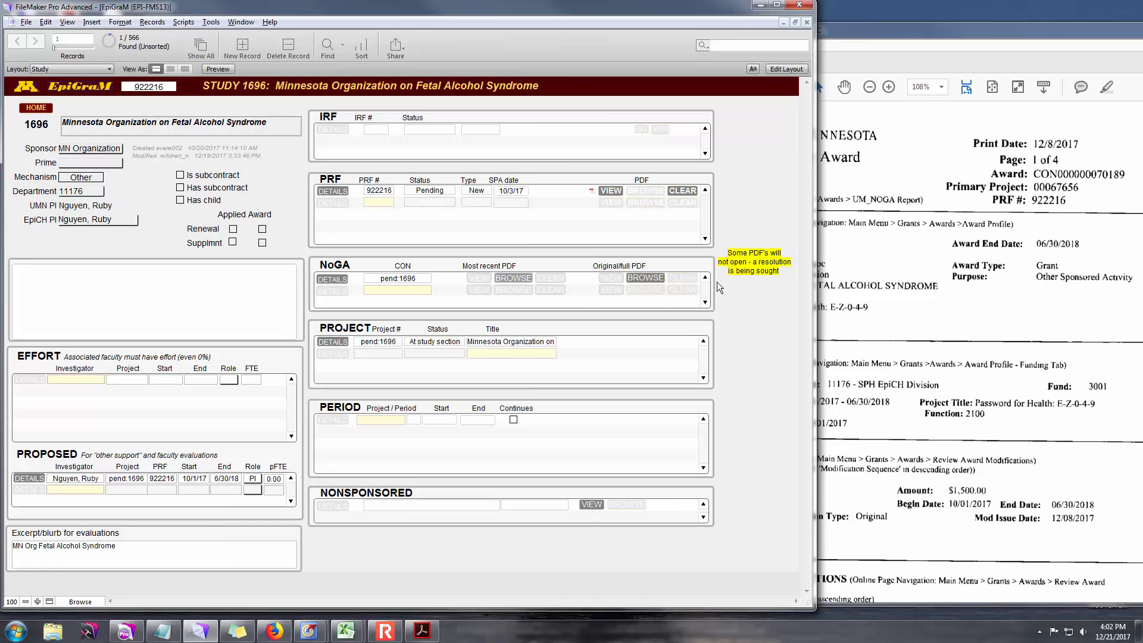
{"action": "left_click", "coordinate": [418, 280]}
{"action": "type", "text": "CO"}
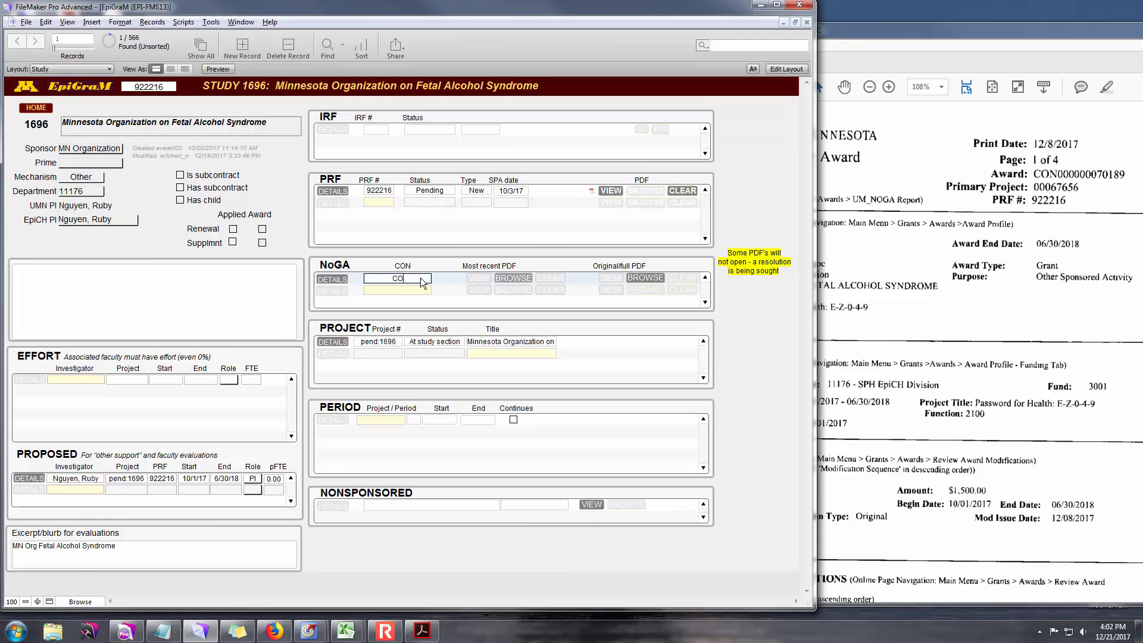
{"action": "type", "text": "N000000070189"}
{"action": "left_click", "coordinate": [518, 282]}
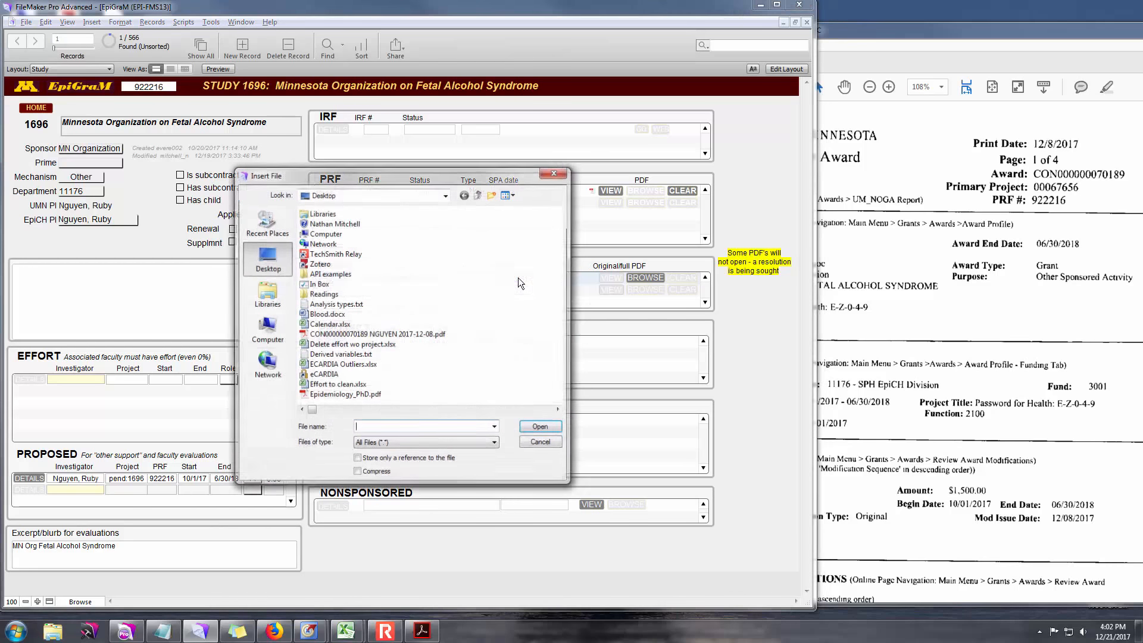
{"action": "left_click", "coordinate": [424, 337]}
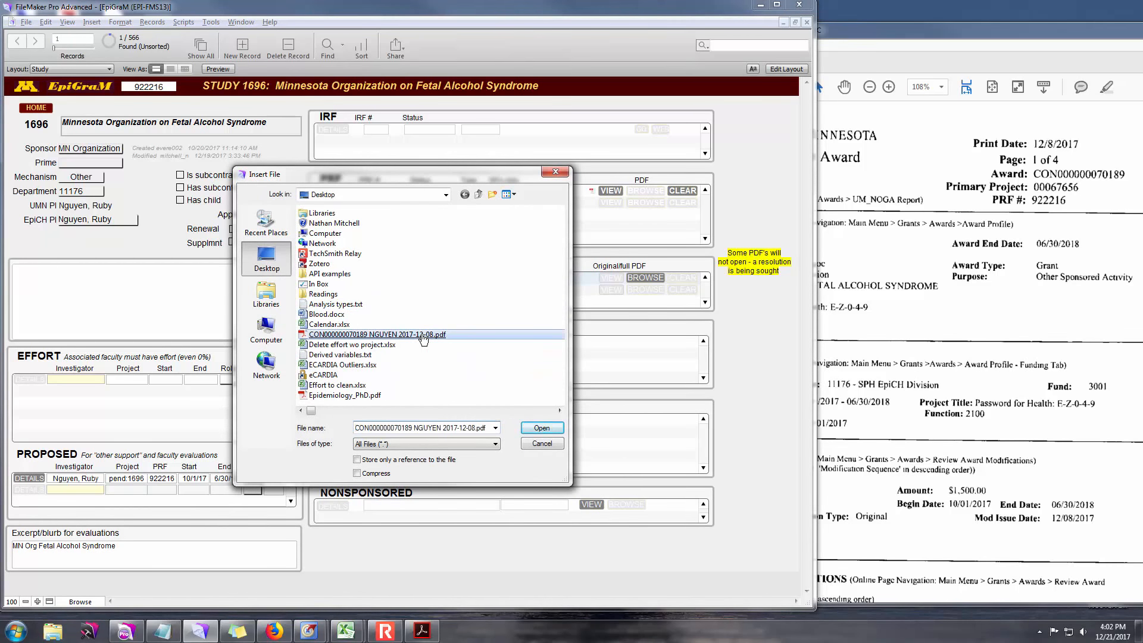
{"action": "double_click", "coordinate": [423, 337]}
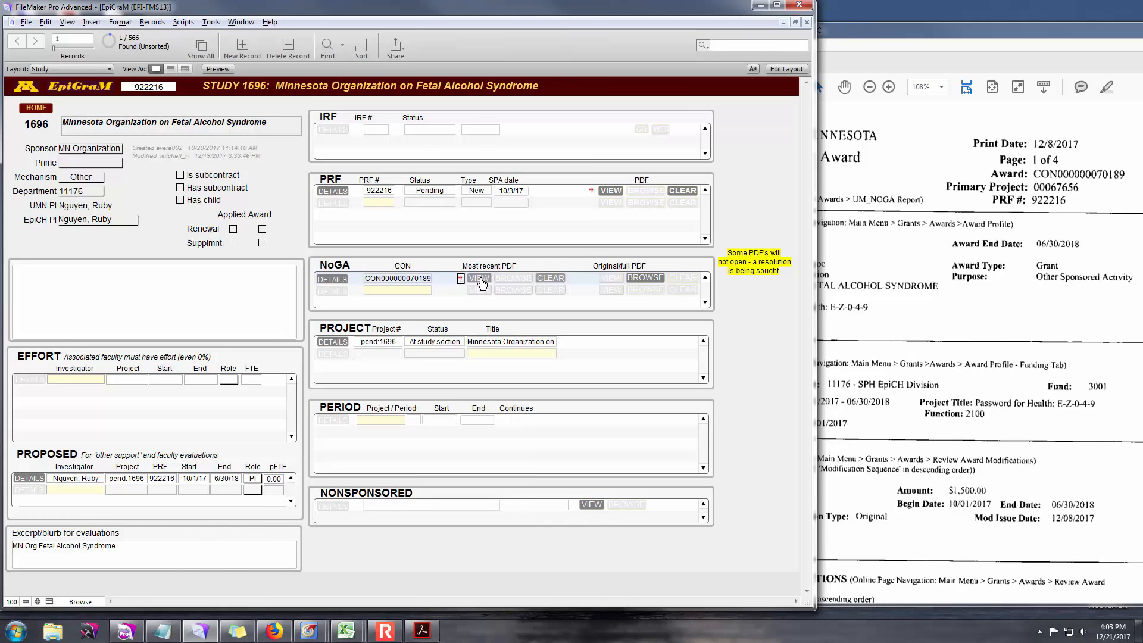
{"action": "left_click", "coordinate": [639, 278]}
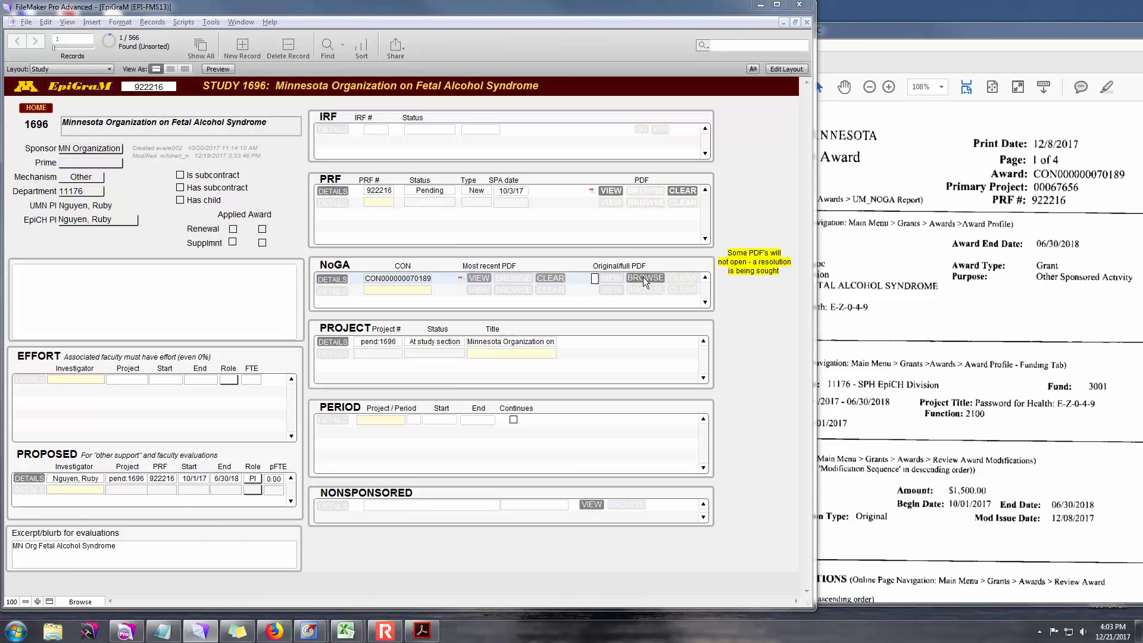
{"action": "double_click", "coordinate": [421, 335]}
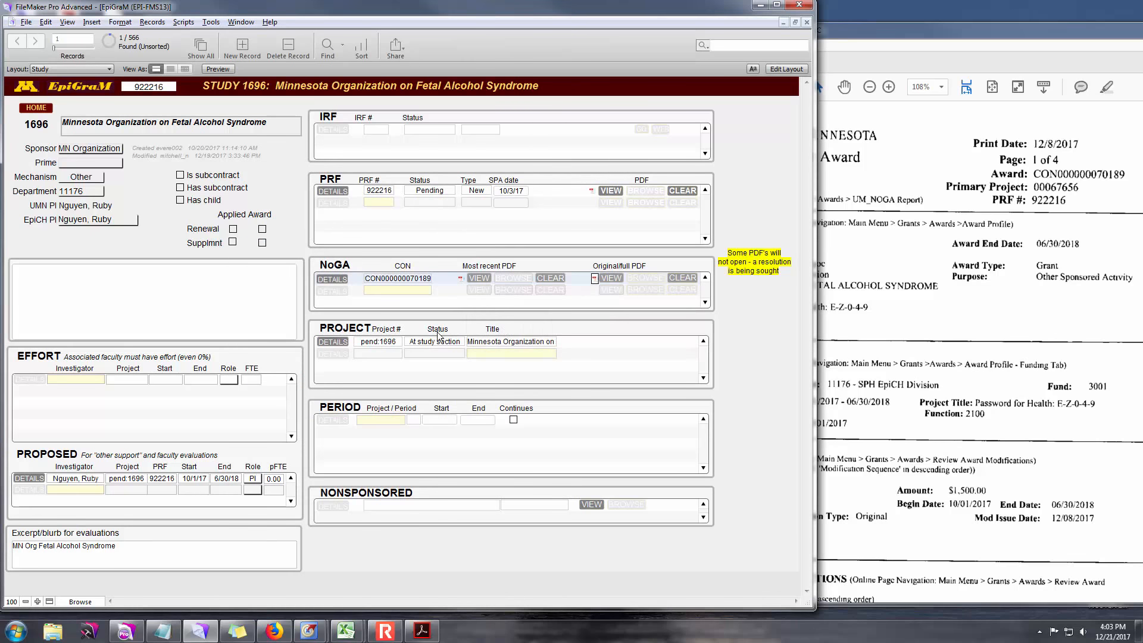
- Check the award notice and overwrite project number pend:1696 with 00067656
{"action": "left_click", "coordinate": [387, 341]}
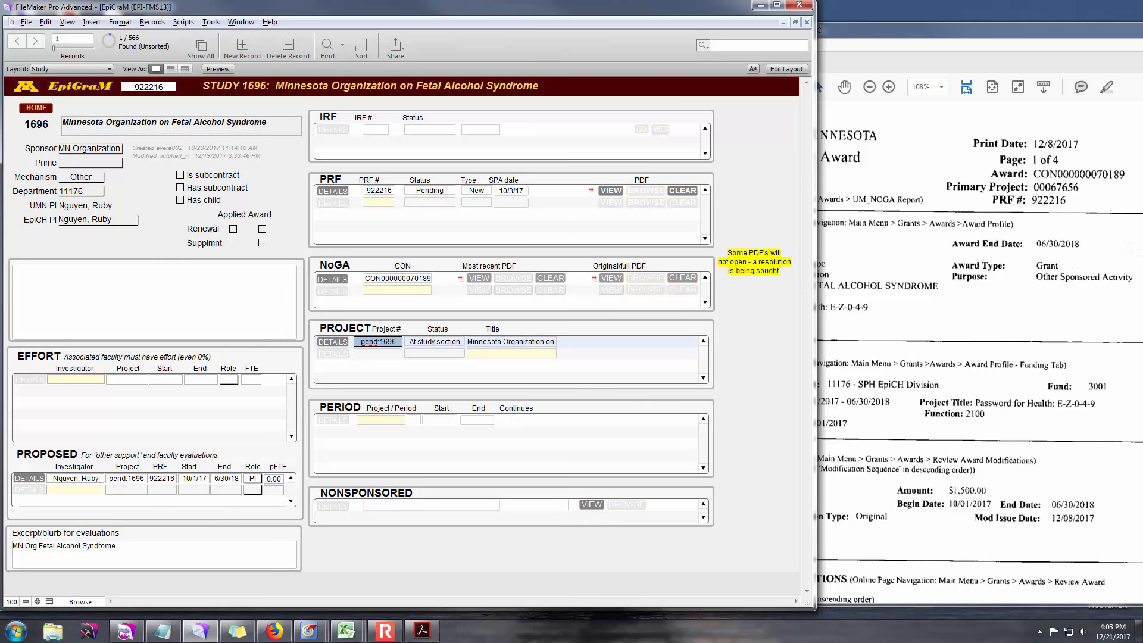
{"action": "left_click", "coordinate": [963, 306]}
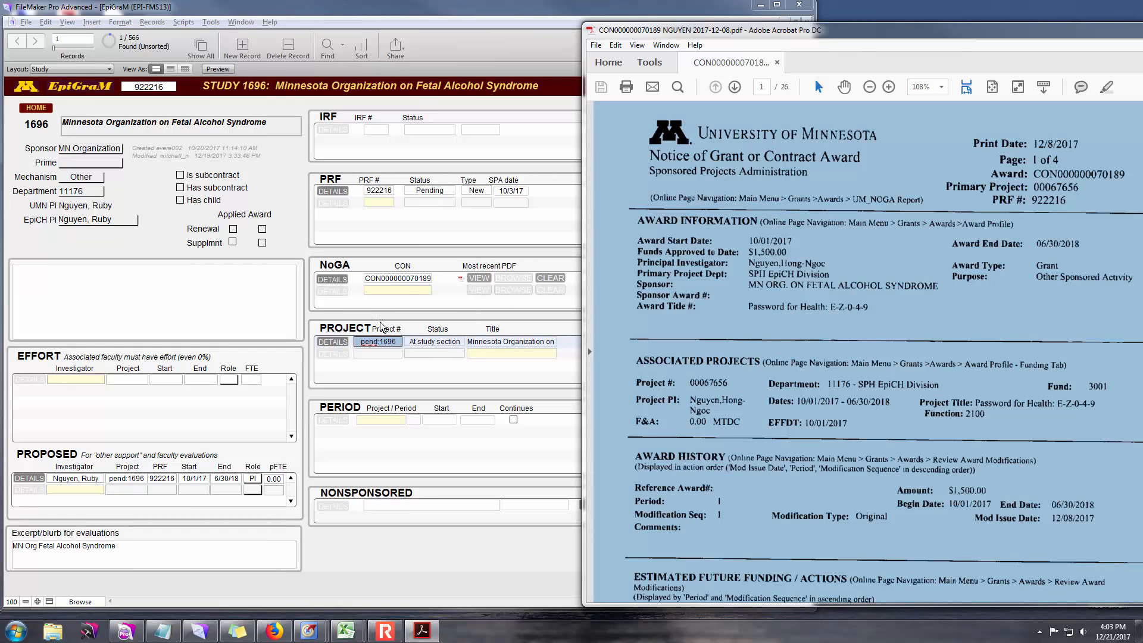
{"action": "left_click", "coordinate": [382, 348]}
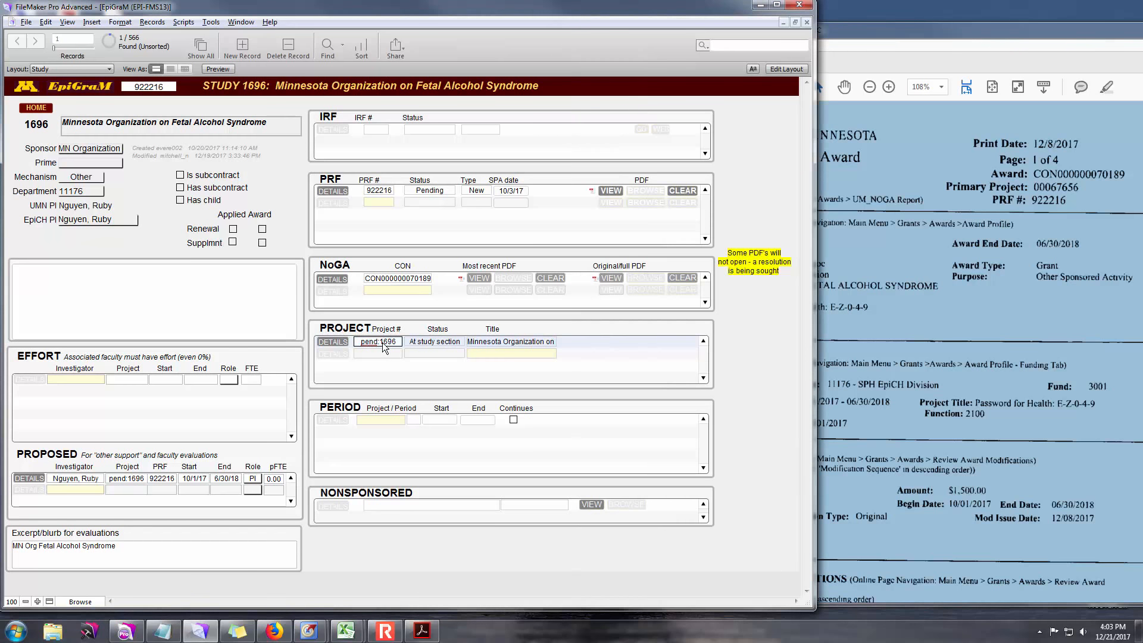
{"action": "left_click_drag", "start_coordinate": [398, 342], "coordinate": [337, 339]}
{"action": "type", "text": "00067656"}
{"action": "left_click", "coordinate": [206, 124]}
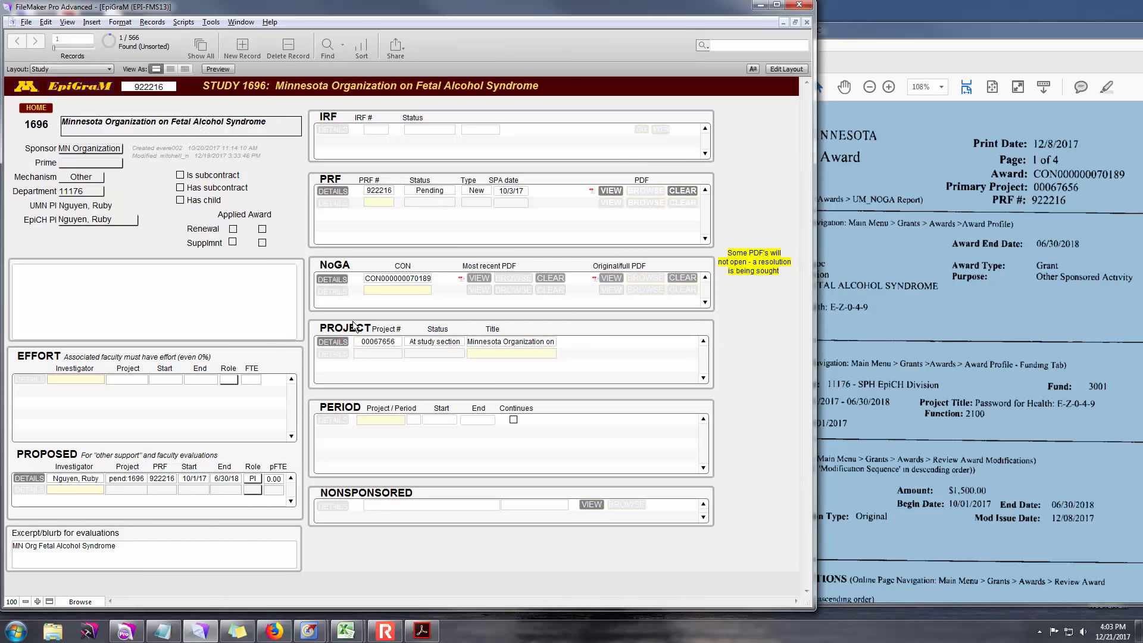
- Paste 'Password for Health: E-Z-0-4-9' as the project short title and mark it Funded
{"action": "left_click", "coordinate": [332, 342]}
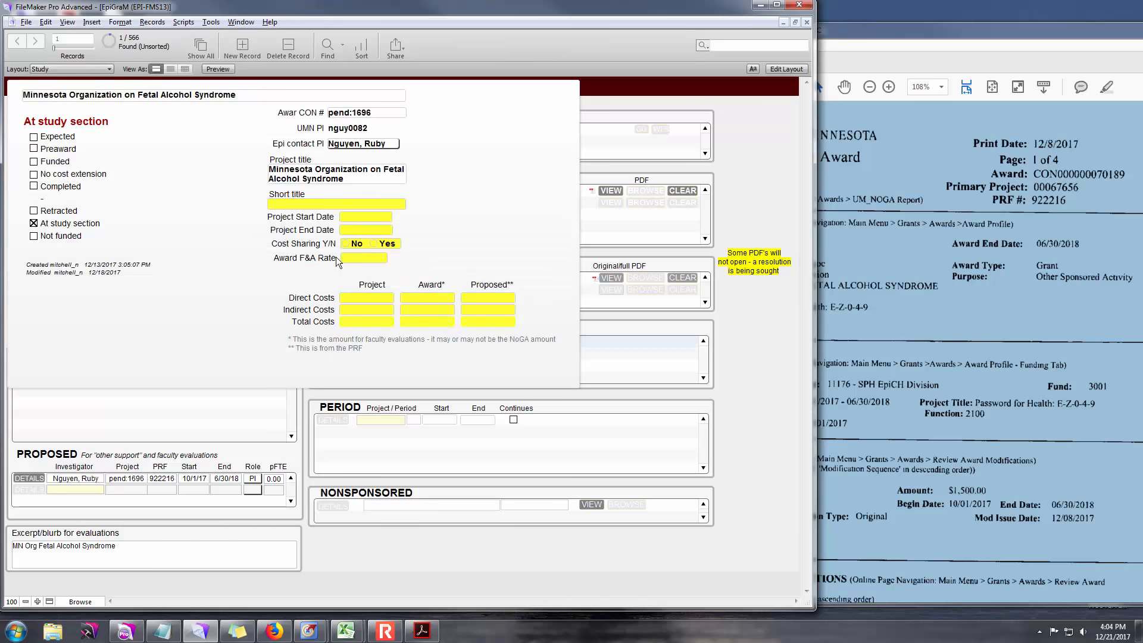
{"action": "left_click", "coordinate": [317, 204]}
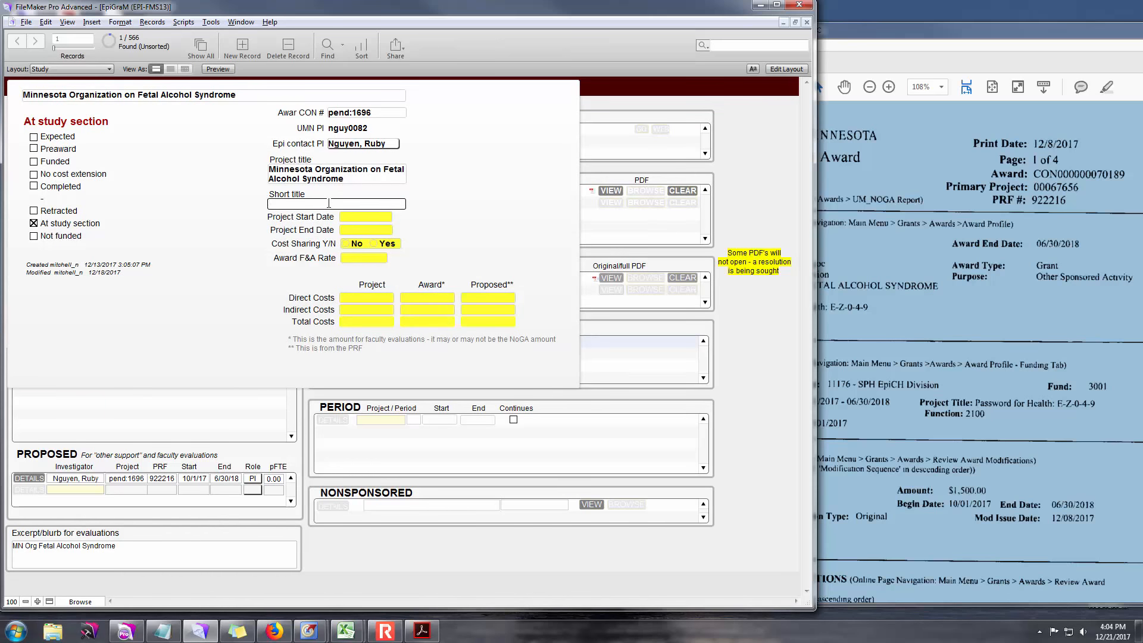
{"action": "key", "text": "ctrl+v"}
{"action": "left_click", "coordinate": [34, 161]}
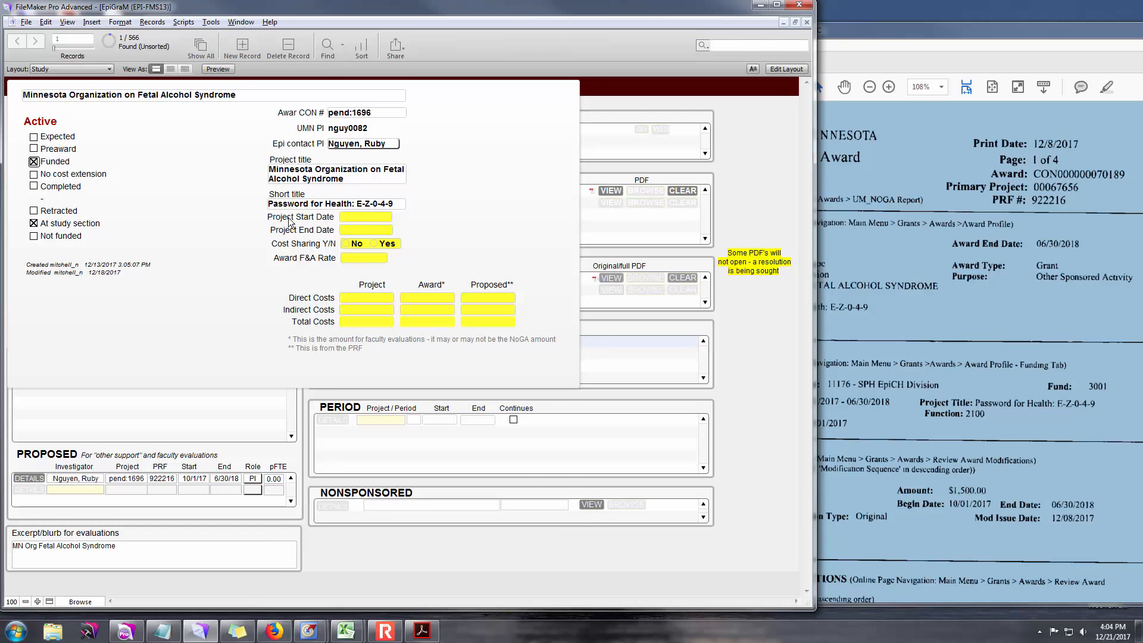
- Bring the award notice PDF forward and scroll down through it
{"action": "left_click", "coordinate": [1003, 347]}
{"action": "scroll", "coordinate": [843, 348], "scroll_direction": "down", "scroll_amount": 5}
{"action": "scroll", "coordinate": [843, 348], "scroll_direction": "down", "scroll_amount": 8}
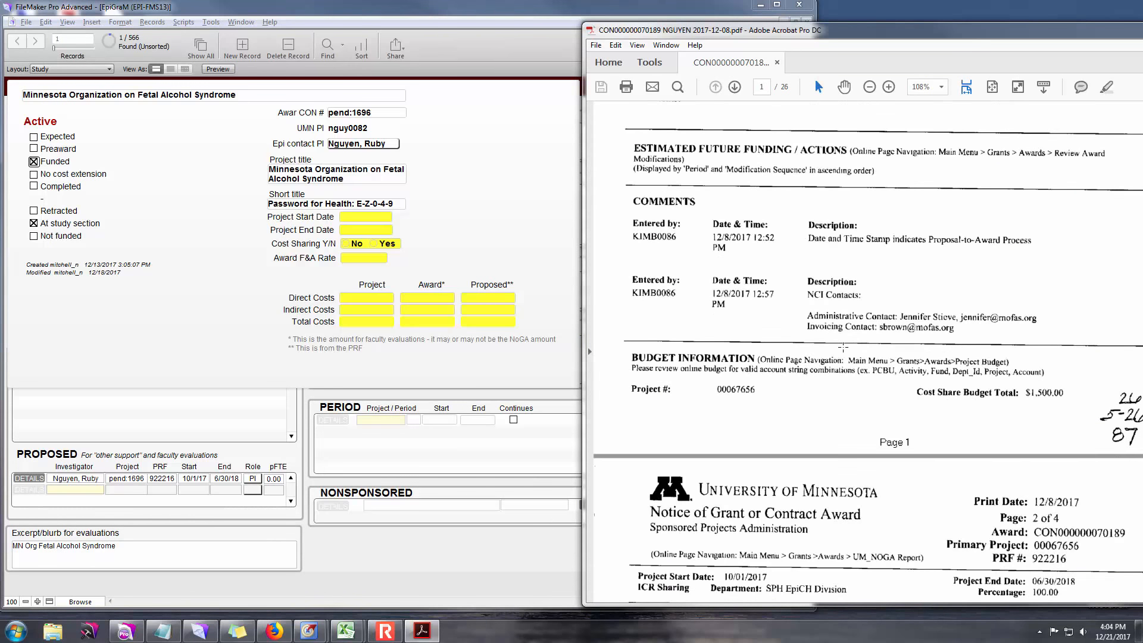
{"action": "scroll", "coordinate": [841, 347], "scroll_direction": "down", "scroll_amount": 3}
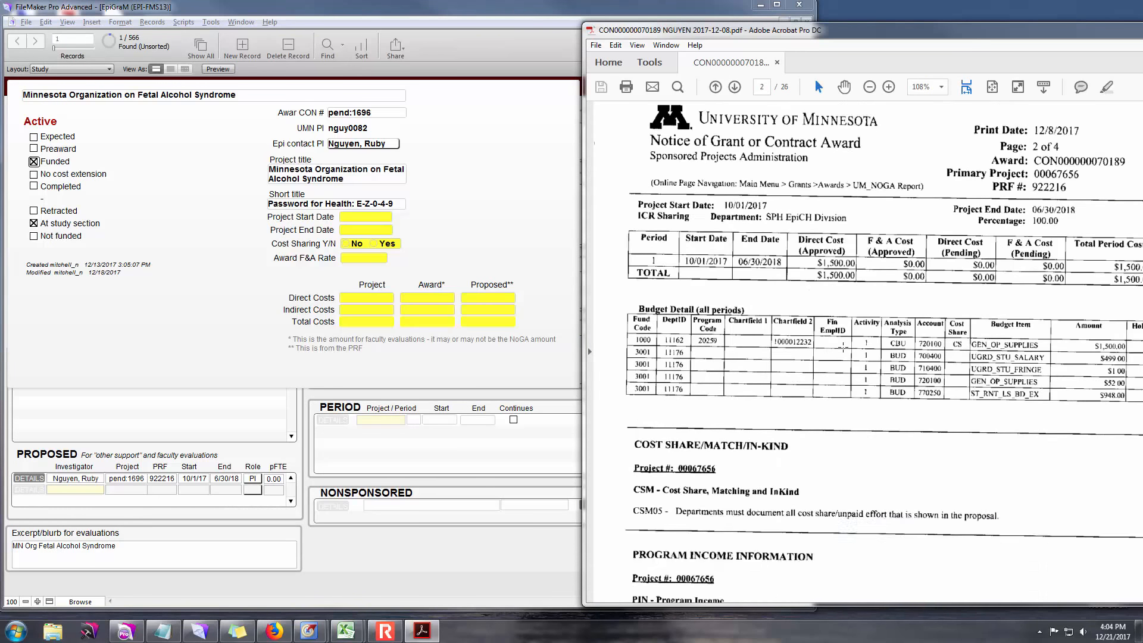
- Enter project dates 10/1/17 to 6/30/18, cost sharing No, and an F&A rate of 0
{"action": "left_click", "coordinate": [370, 215]}
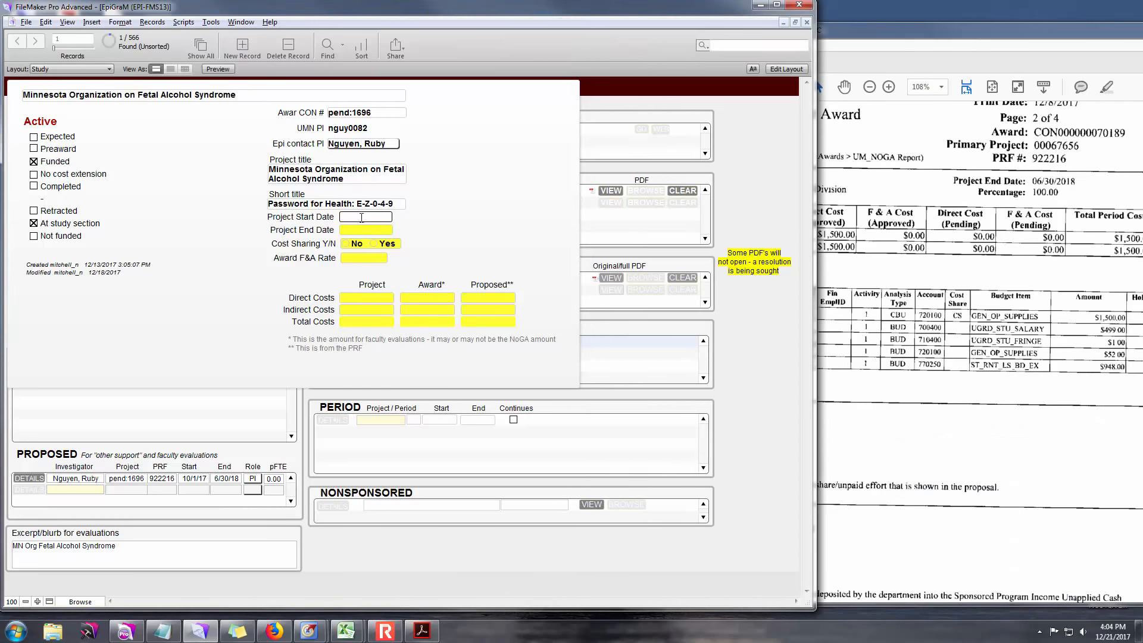
{"action": "left_click_drag", "start_coordinate": [814, 228], "coordinate": [664, 228]}
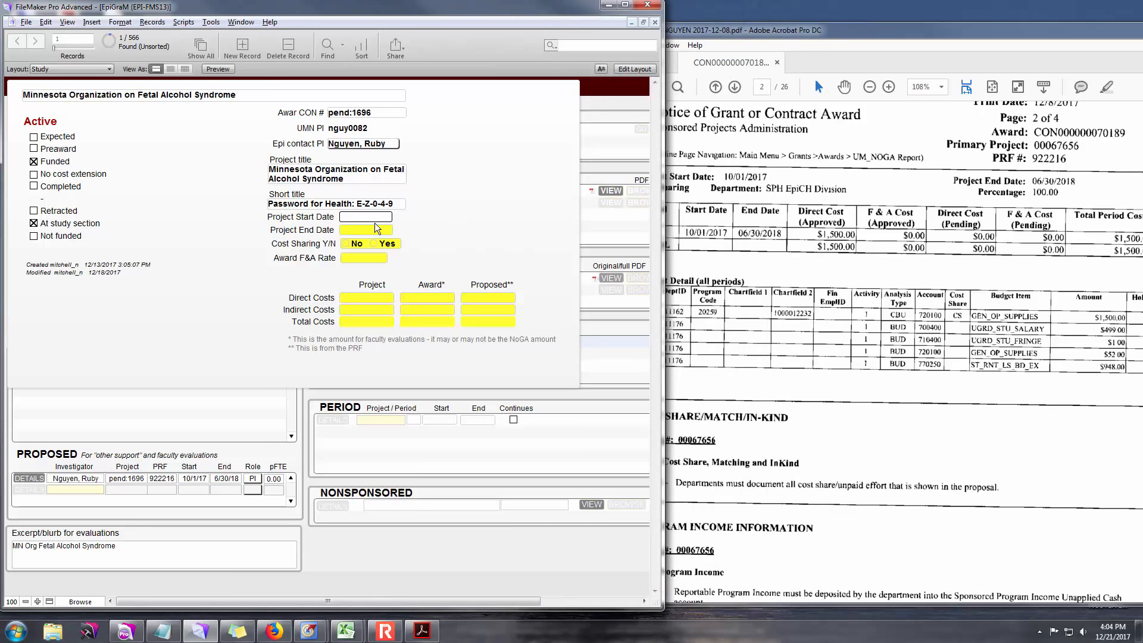
{"action": "type", "text": "10/1/17"}
{"action": "left_click", "coordinate": [376, 229]}
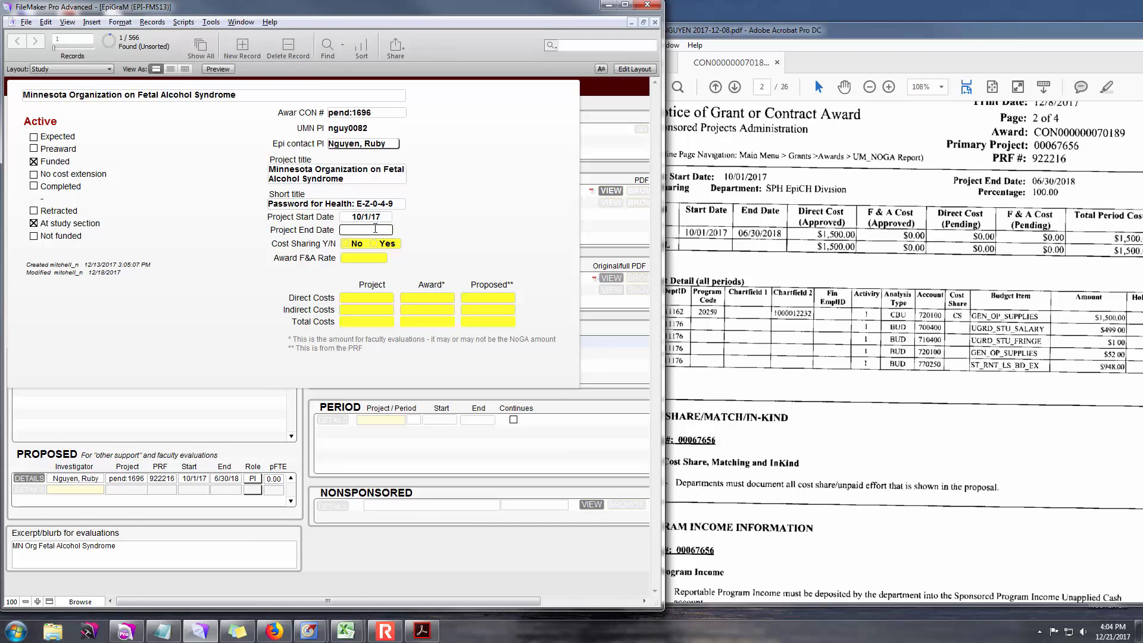
{"action": "type", "text": "6/30/18"}
{"action": "left_click", "coordinate": [347, 245]}
{"action": "left_click", "coordinate": [360, 257]}
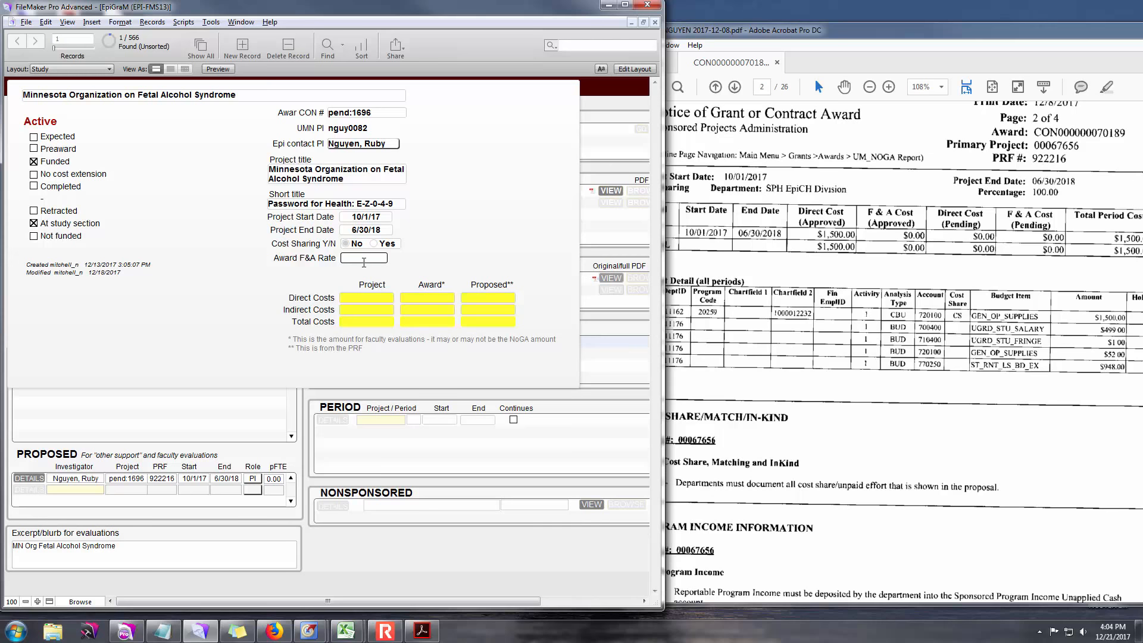
{"action": "type", "text": "0"}
- Enter $1,500 direct and $0 indirect costs for both the project and the award
{"action": "left_click", "coordinate": [372, 298]}
{"action": "type", "text": "1500"}
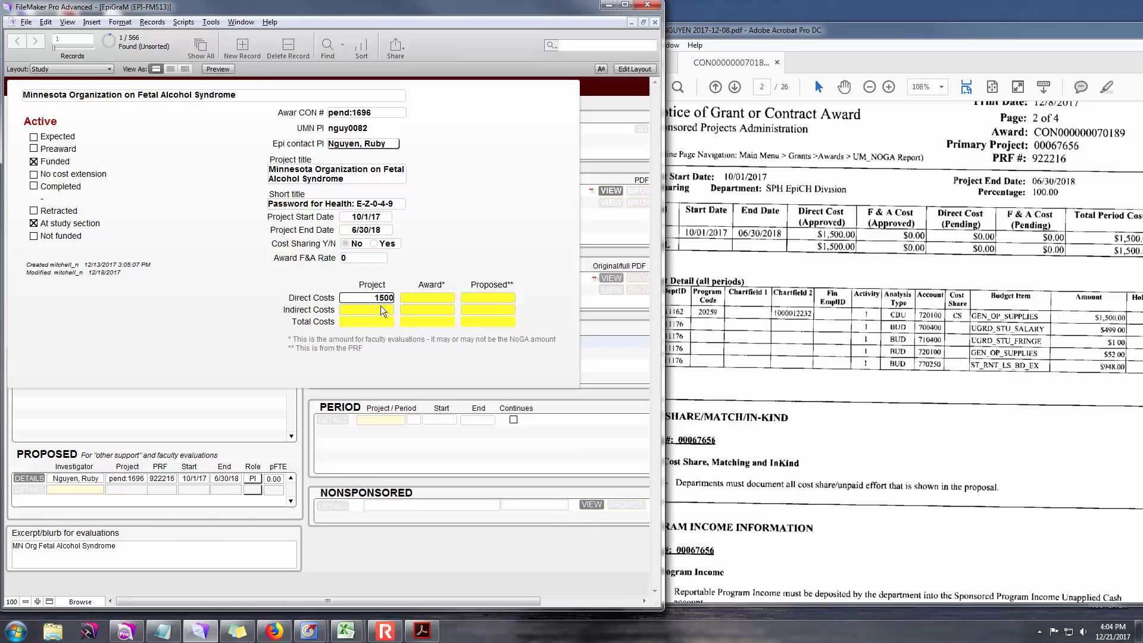
{"action": "left_click", "coordinate": [381, 307]}
{"action": "type", "text": "0"}
{"action": "left_click", "coordinate": [415, 300]}
{"action": "type", "text": "1500"}
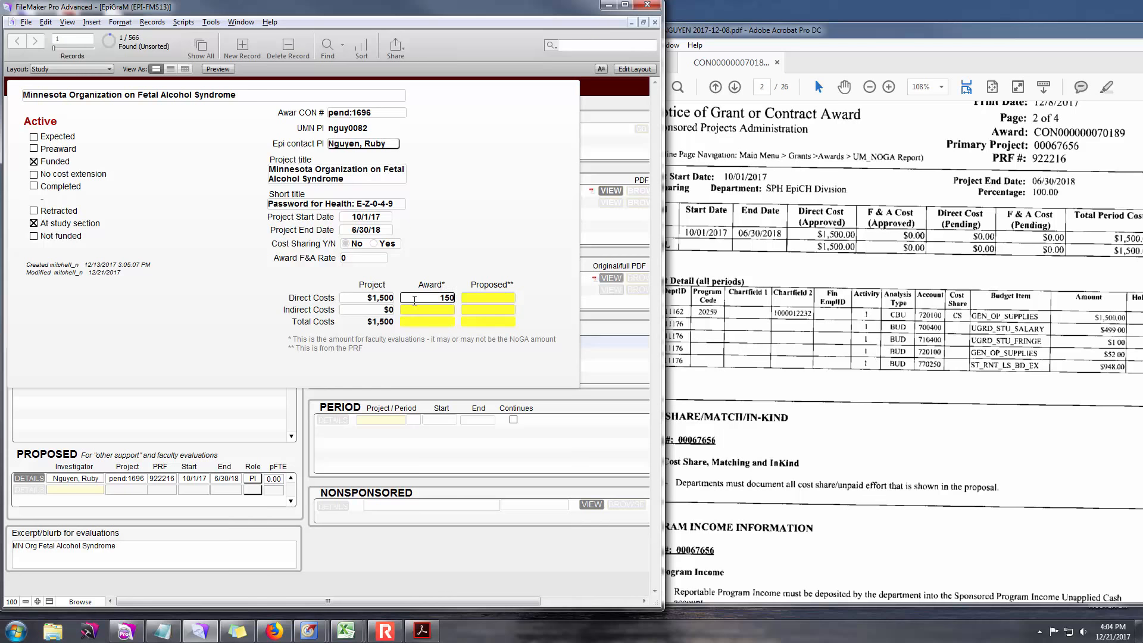
{"action": "left_click", "coordinate": [426, 311]}
{"action": "type", "text": "0"}
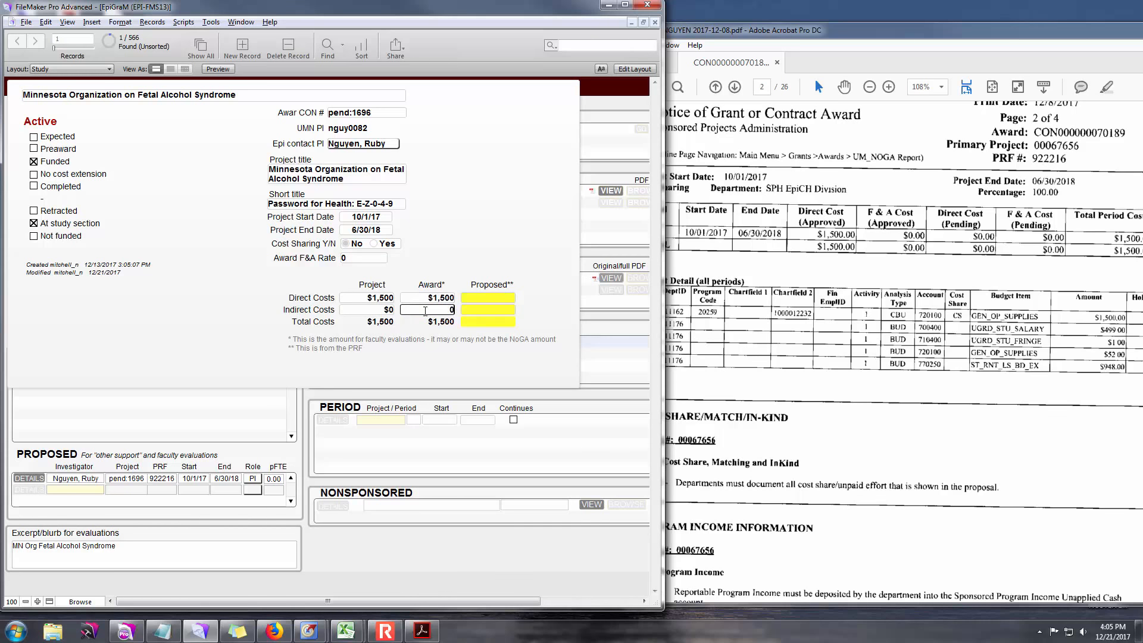
{"action": "left_click", "coordinate": [438, 352]}
- Close the project details and start a period row for project 00067656, period 1
{"action": "left_click", "coordinate": [588, 218]}
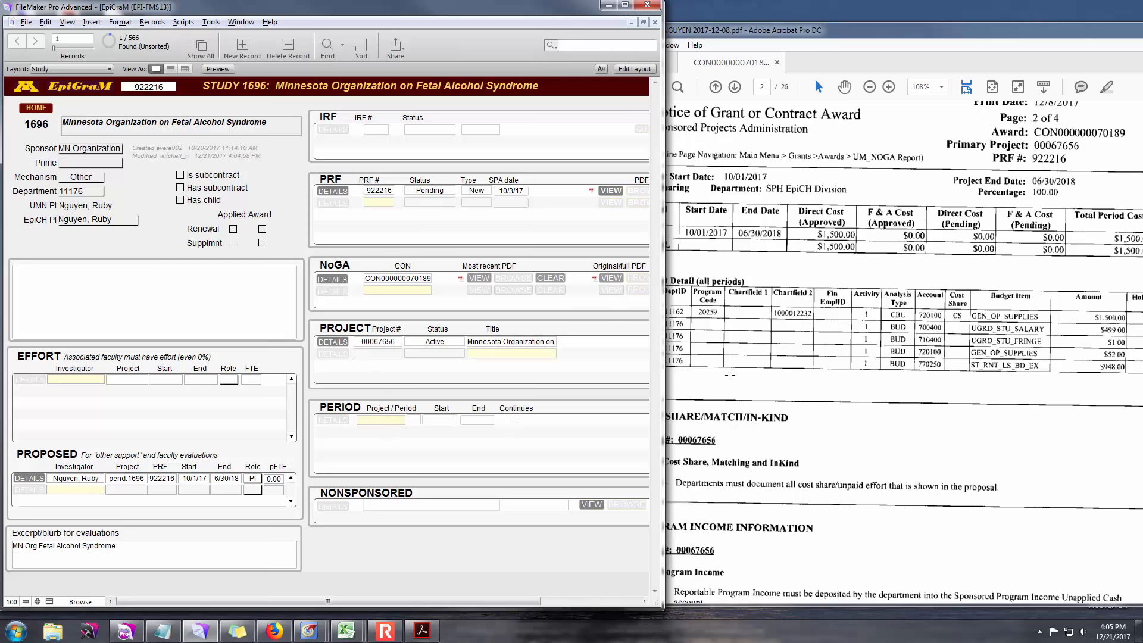
{"action": "left_click", "coordinate": [387, 419]}
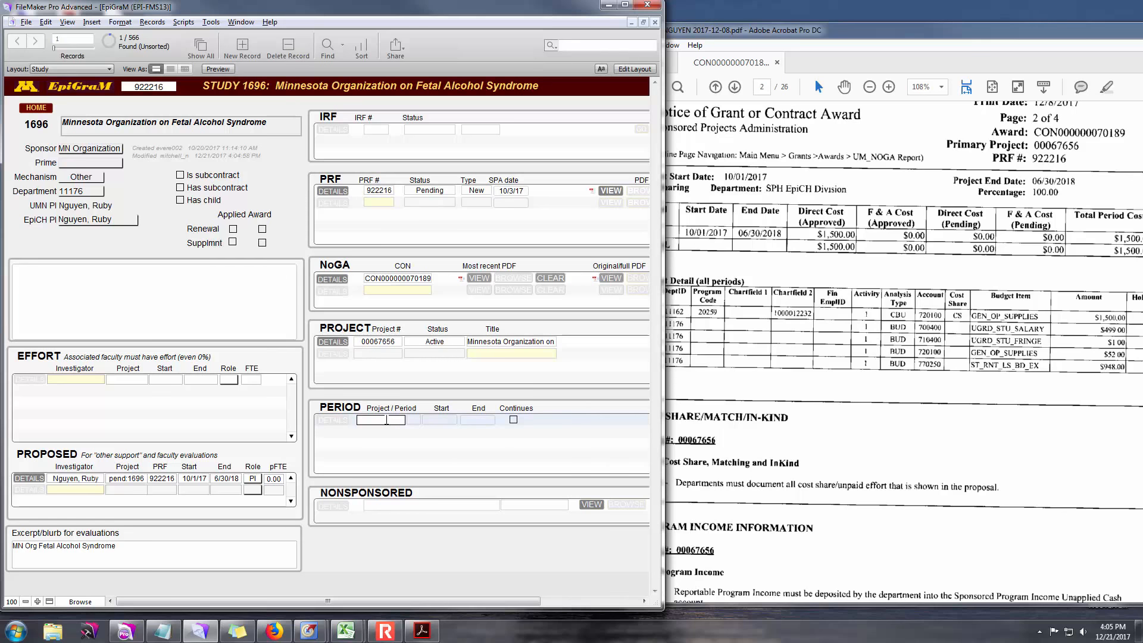
{"action": "type", "text": "00067656"}
{"action": "left_click", "coordinate": [411, 421]}
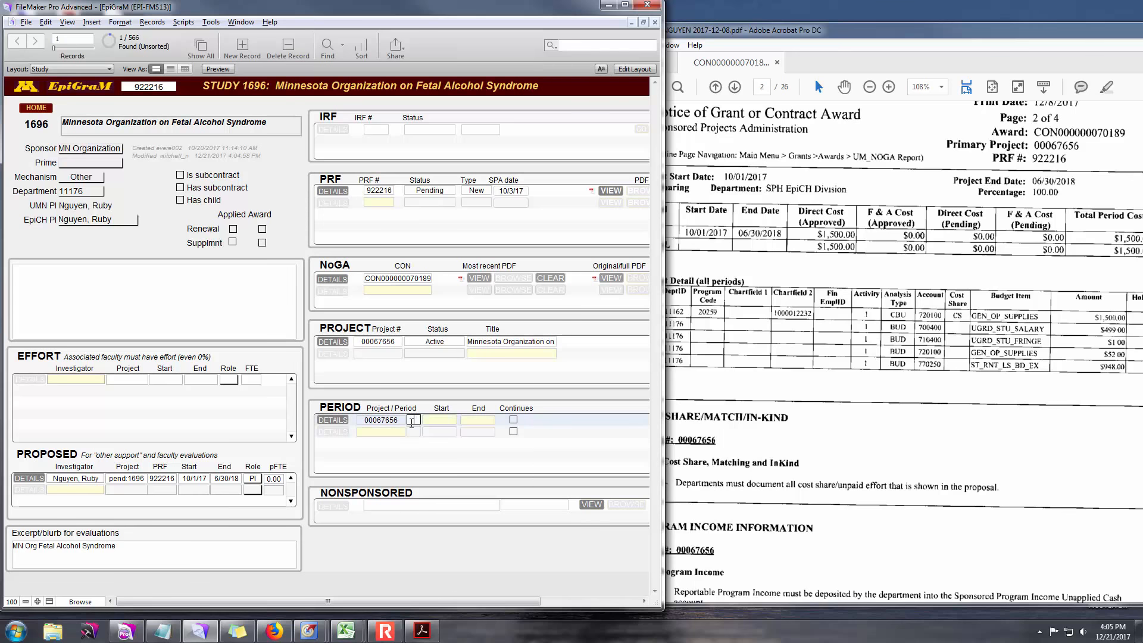
{"action": "type", "text": "1"}
{"action": "left_click", "coordinate": [437, 420]}
{"action": "type", "text": "1"}
- Check the award notice PDF and enter period dates 10/1/17 to 6/30/17
{"action": "left_click", "coordinate": [761, 350]}
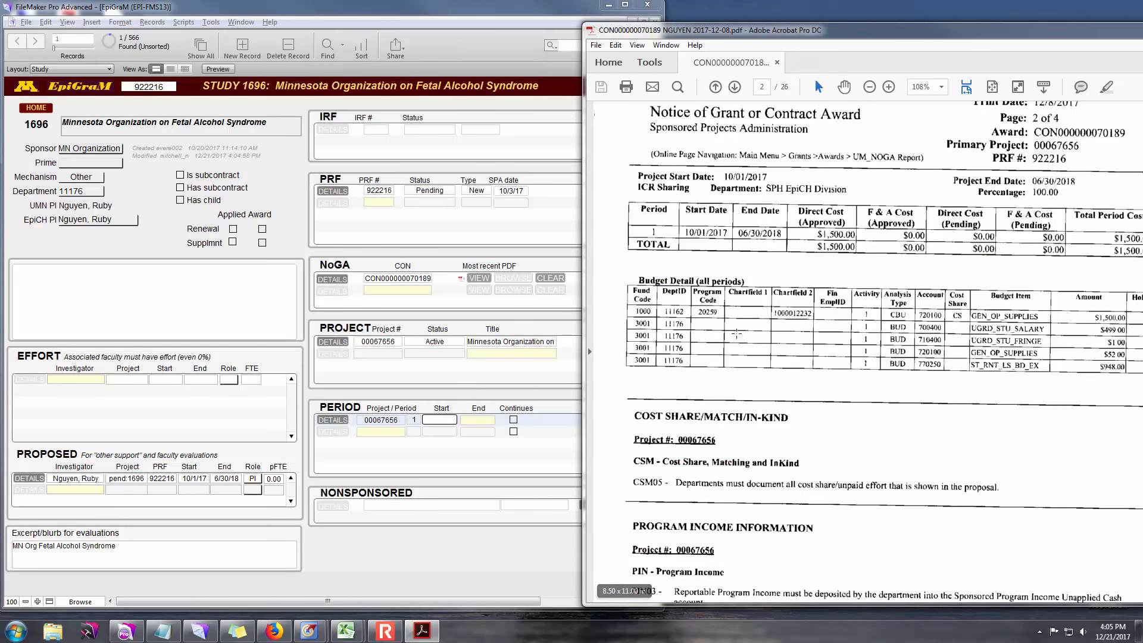
{"action": "left_click_drag", "start_coordinate": [904, 42], "coordinate": [870, 50]}
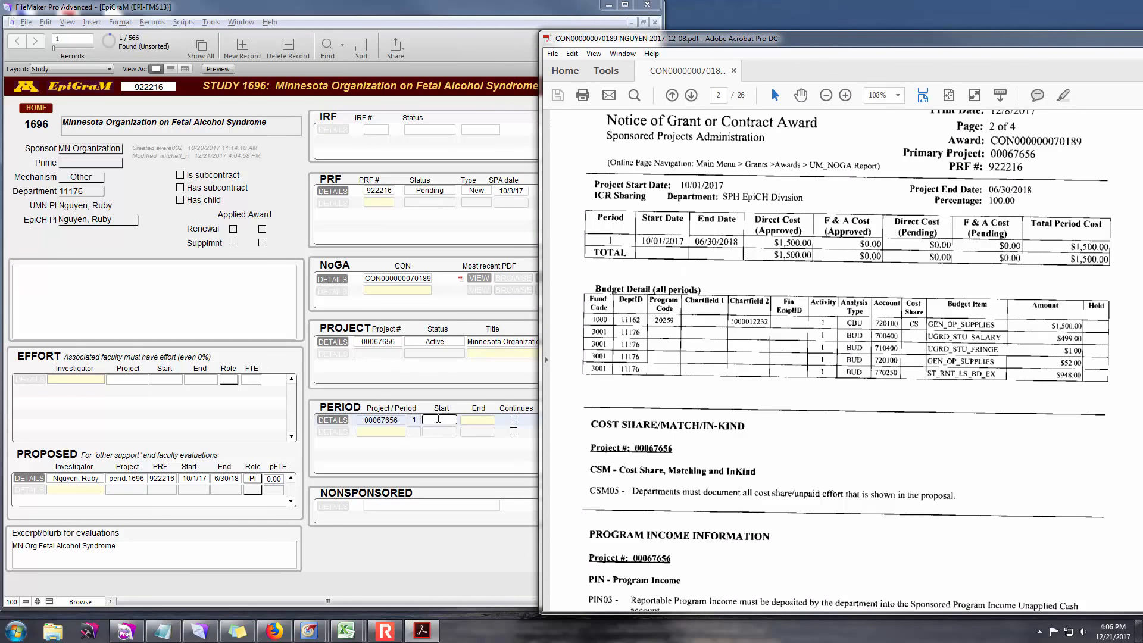
{"action": "left_click", "coordinate": [438, 420]}
{"action": "type", "text": "10/1/17"}
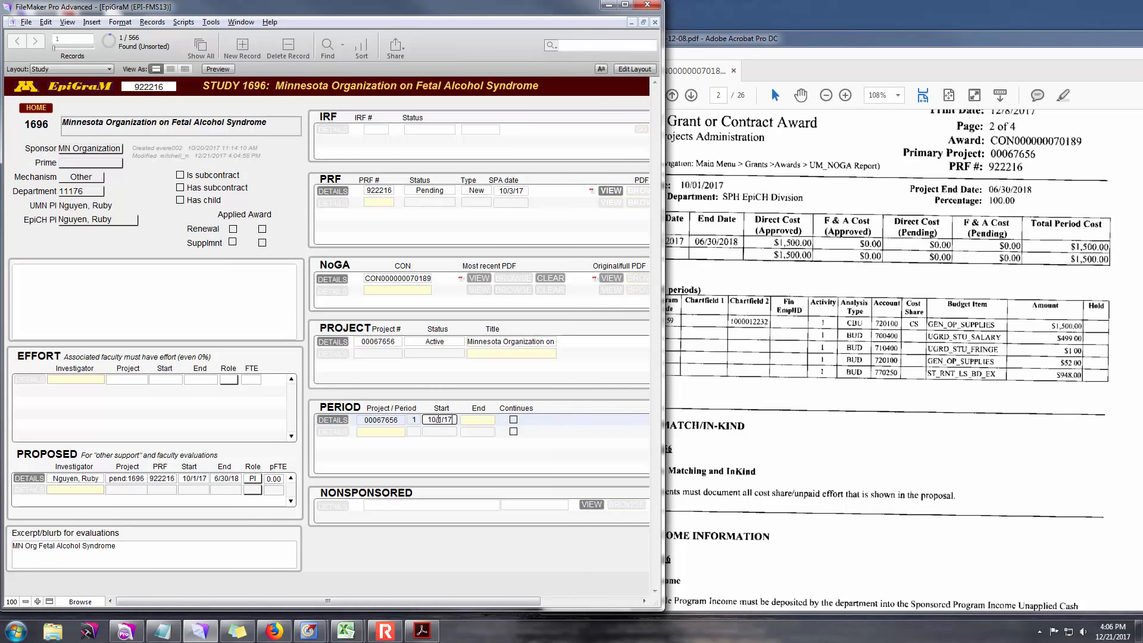
{"action": "left_click", "coordinate": [473, 420]}
{"action": "type", "text": "6/30/17"}
- Recheck the award notice, then open the period entry's details
{"action": "left_click", "coordinate": [840, 40]}
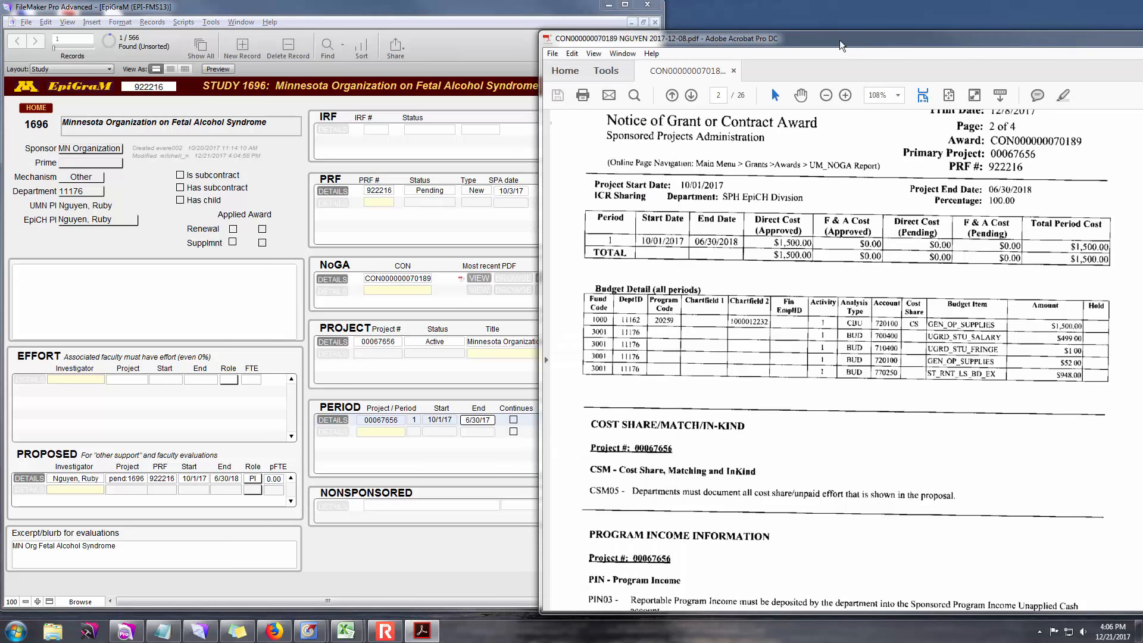
{"action": "left_click", "coordinate": [557, 24]}
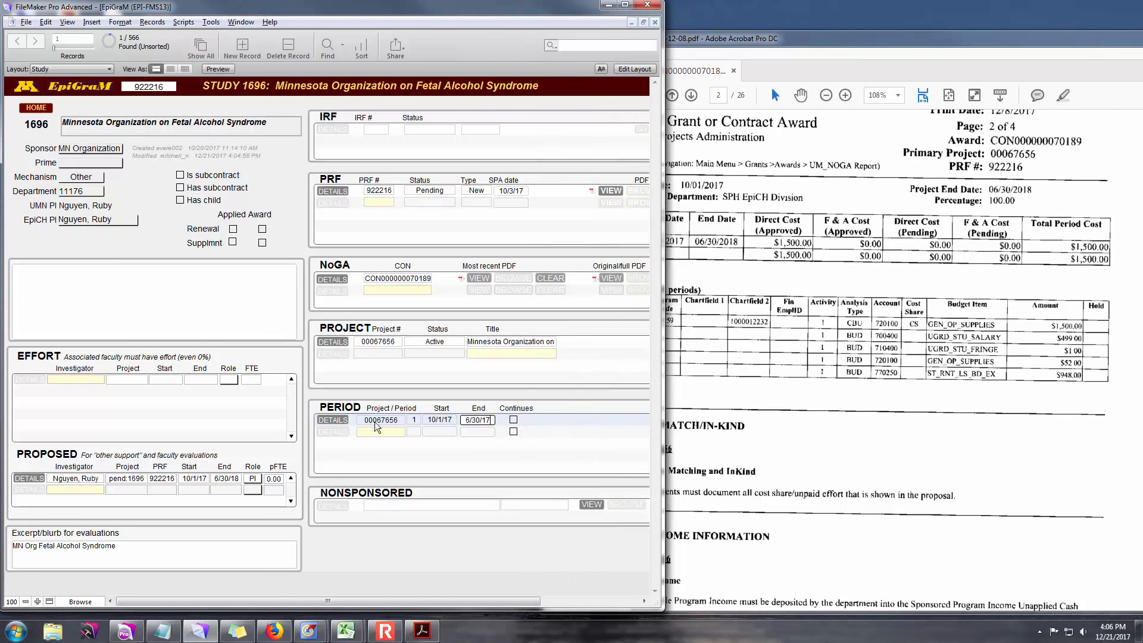
{"action": "left_click", "coordinate": [337, 419]}
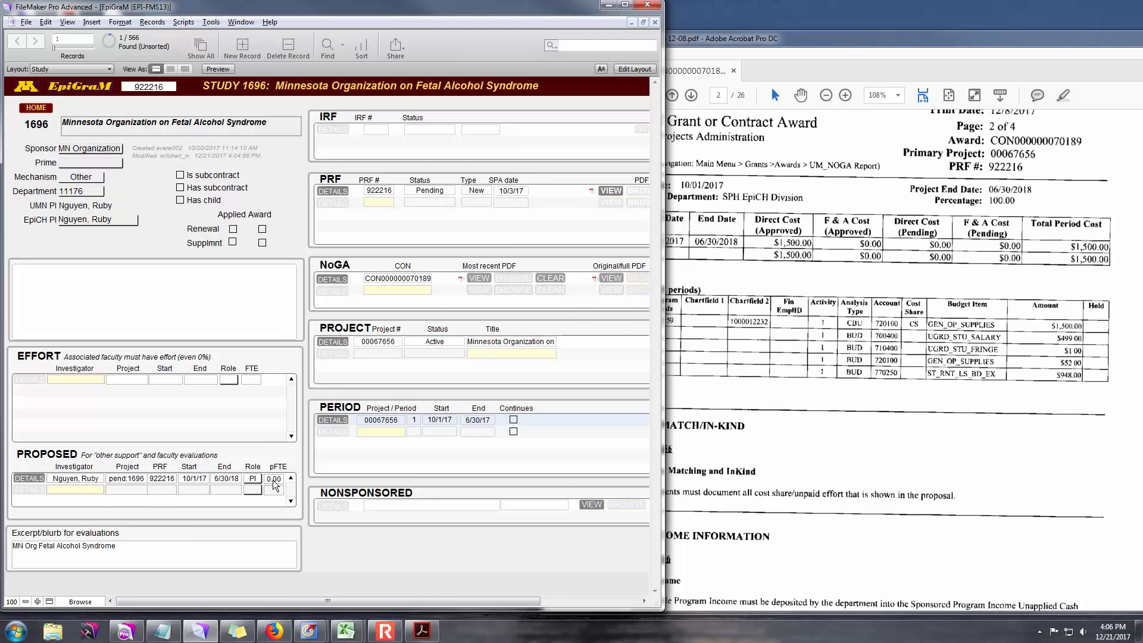
- Add an effort row for the study's PI on project 00067656, running 10/1/17 to 6/30/18
{"action": "left_click", "coordinate": [74, 380]}
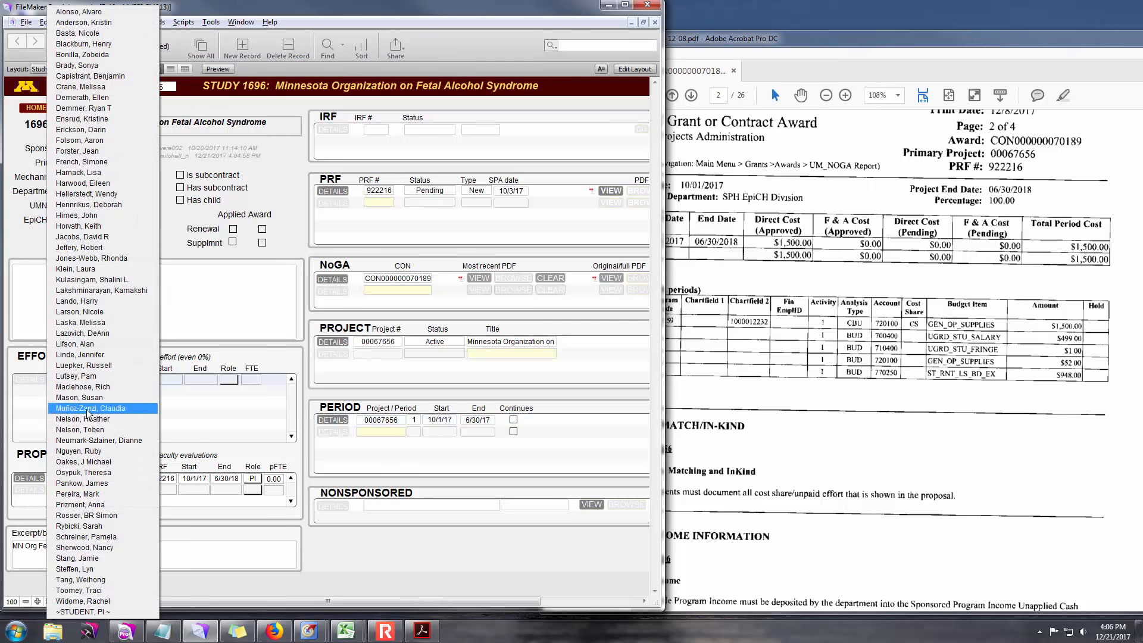
{"action": "left_click", "coordinate": [91, 452]}
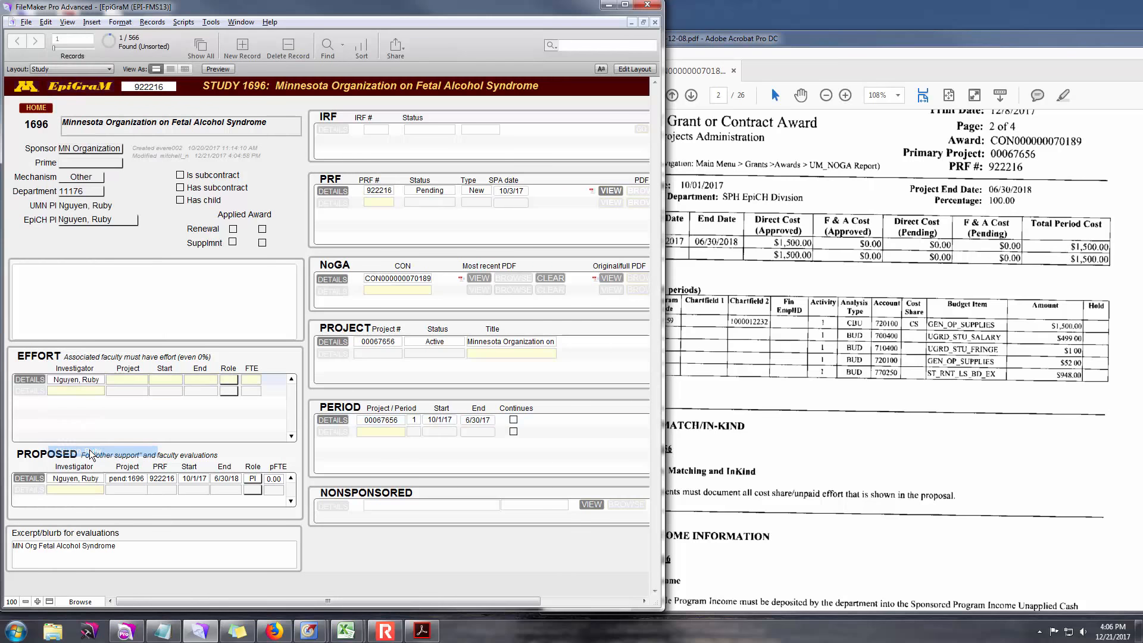
{"action": "left_click", "coordinate": [129, 382]}
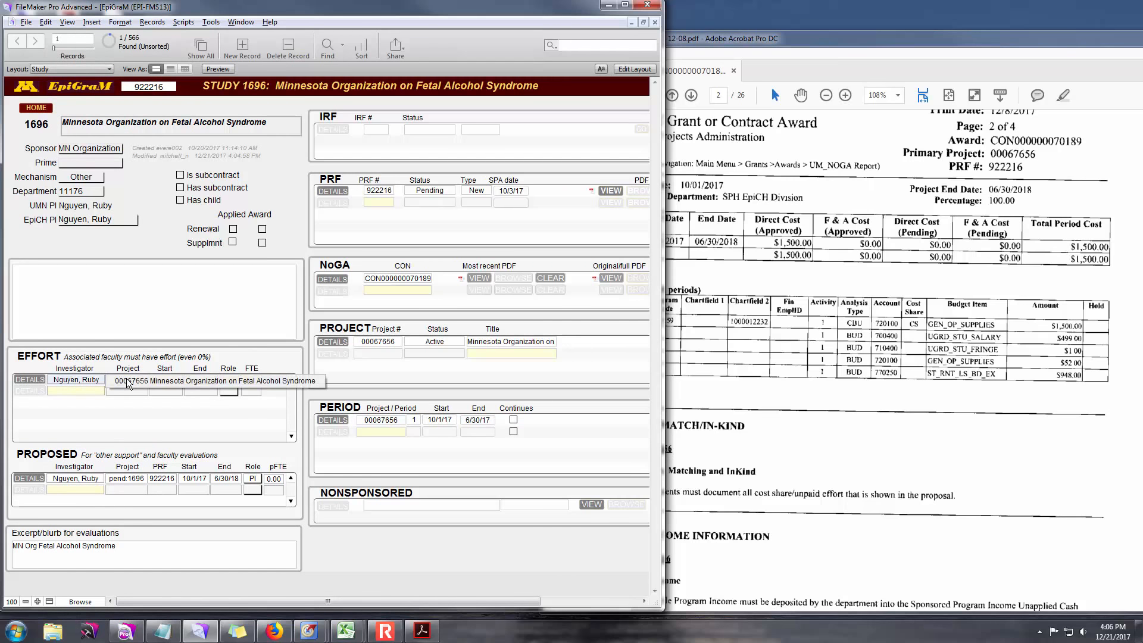
{"action": "left_click", "coordinate": [127, 381]}
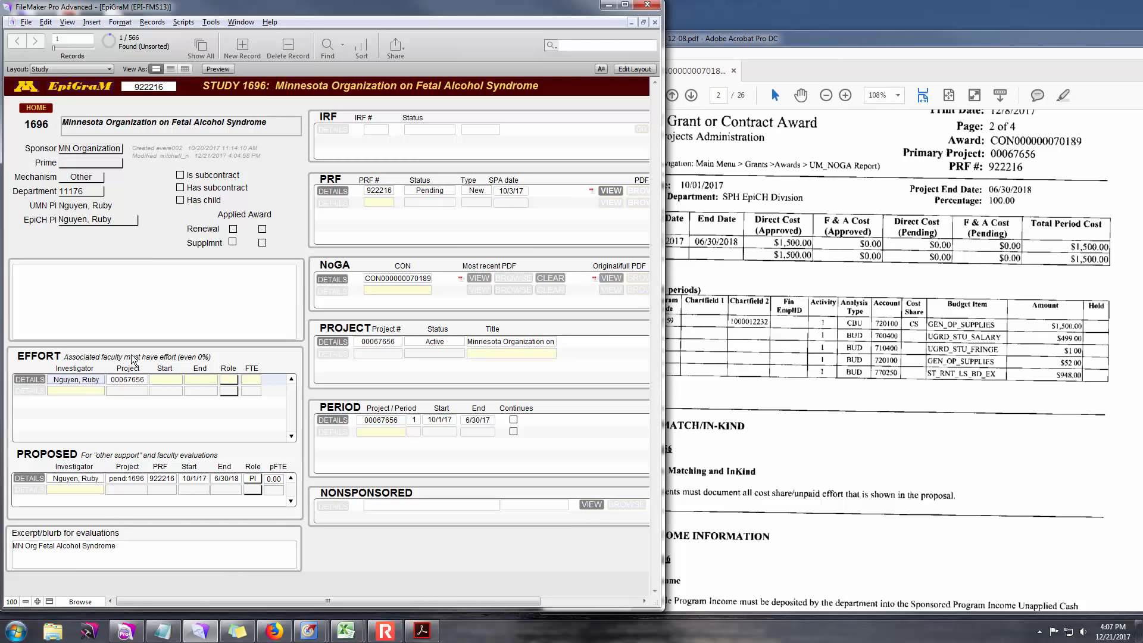
{"action": "left_click", "coordinate": [166, 379]}
{"action": "type", "text": "10/1/17"}
{"action": "left_click", "coordinate": [203, 380]}
{"action": "type", "text": "6"}
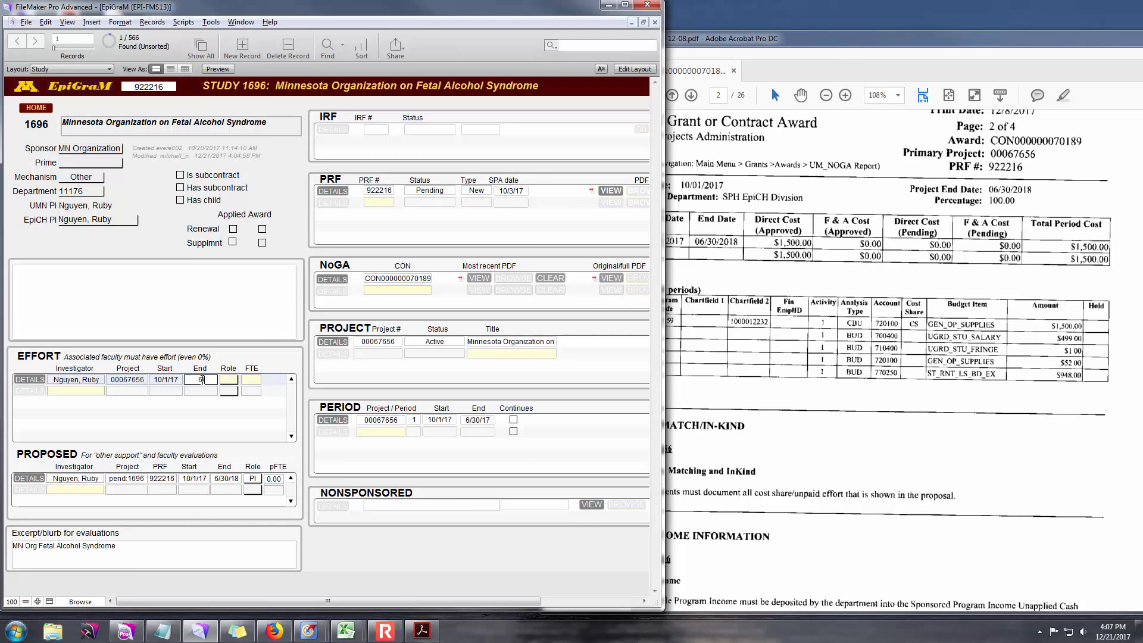
{"action": "type", "text": "/30/18"}
- Correct the period end date to 6/30/18 and set the effort role to PI
{"action": "left_click", "coordinate": [488, 420]}
{"action": "key", "text": "BackSpace"}
{"action": "type", "text": "8"}
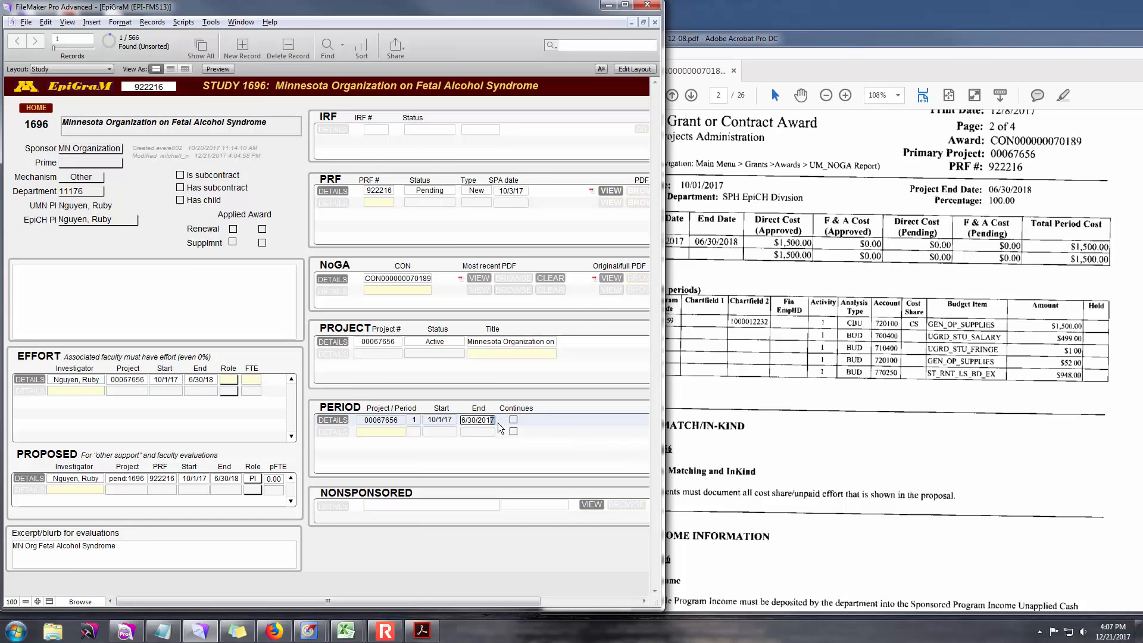
{"action": "left_click", "coordinate": [227, 381]}
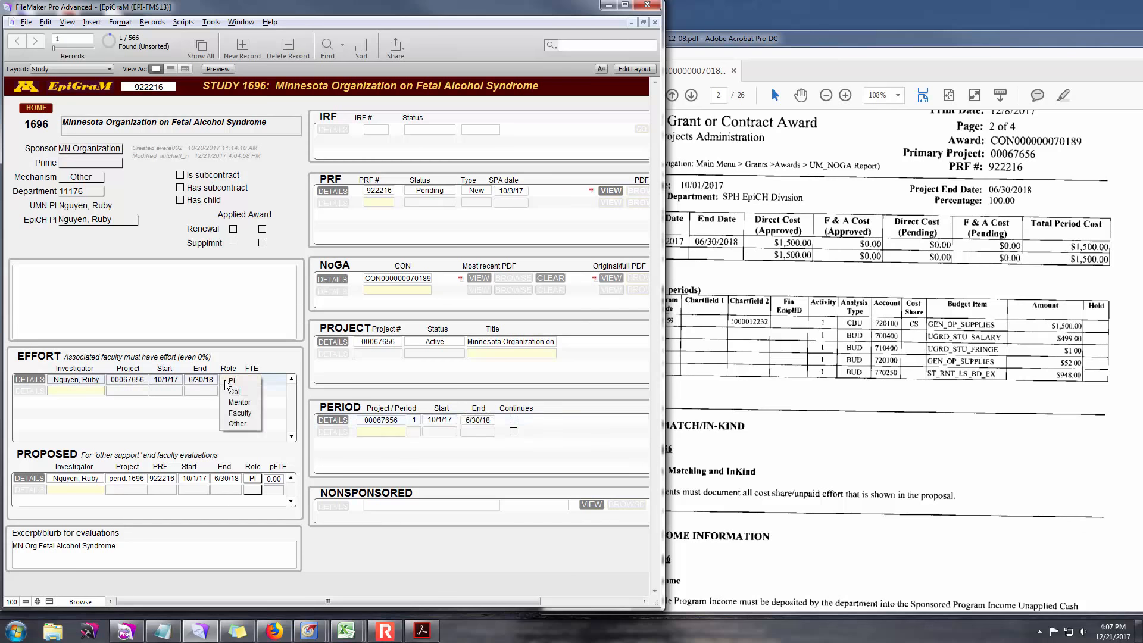
{"action": "left_click", "coordinate": [230, 381]}
{"action": "left_click", "coordinate": [246, 379]}
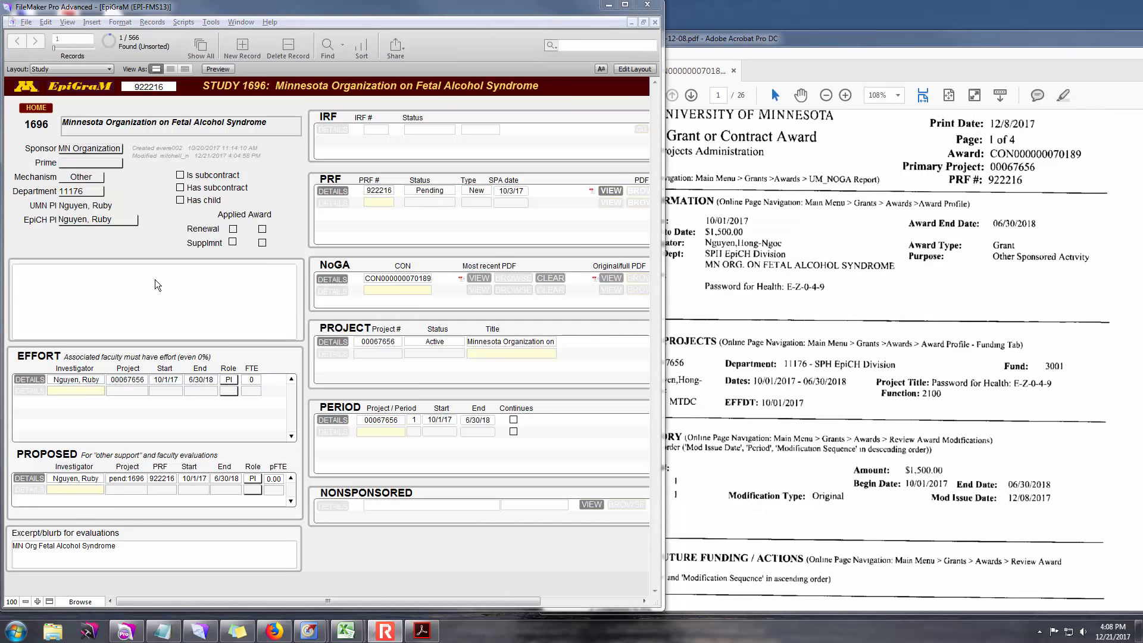
- Replace the project title with the award title 'Password for Health: E-Z-0-4-9', deleting the old wording
{"action": "left_click", "coordinate": [488, 341]}
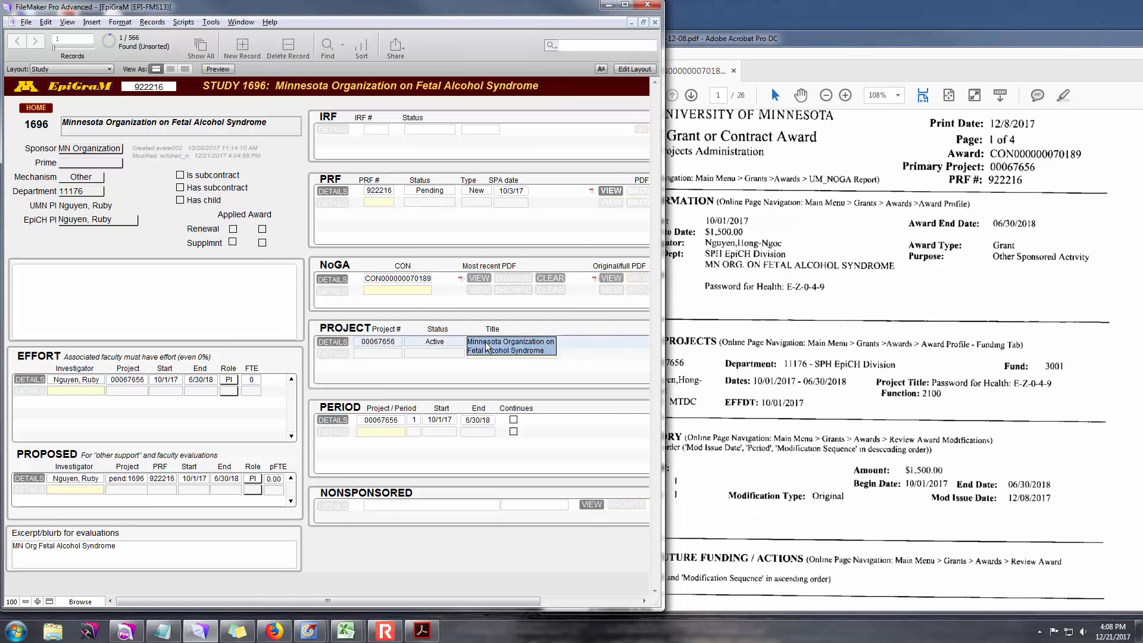
{"action": "left_click", "coordinate": [477, 342]}
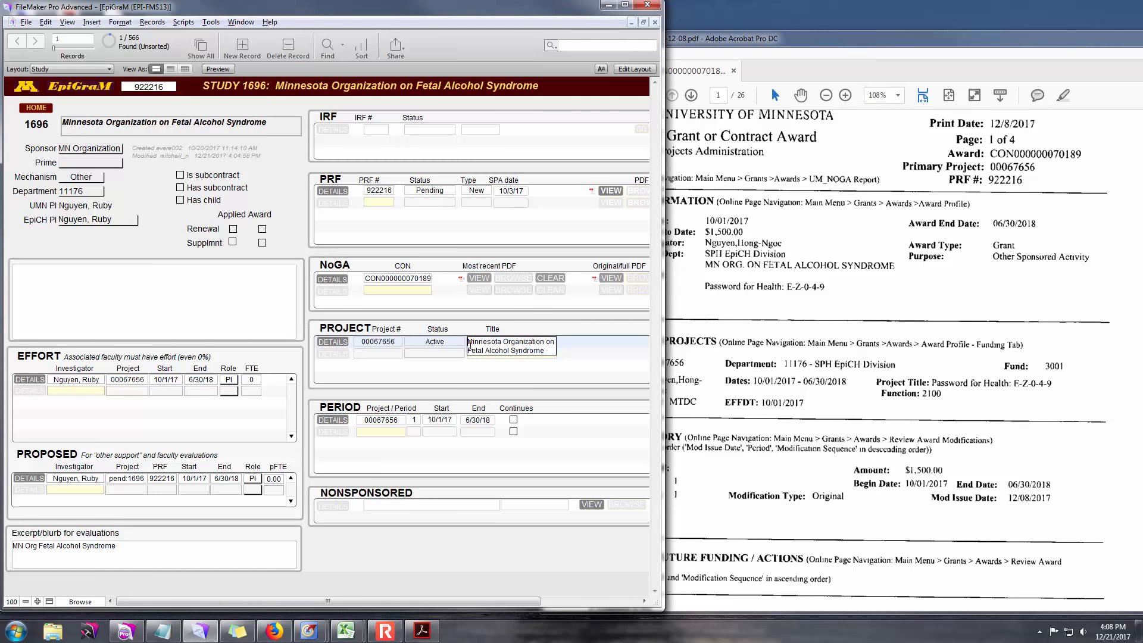
{"action": "key", "text": "ctrl+v"}
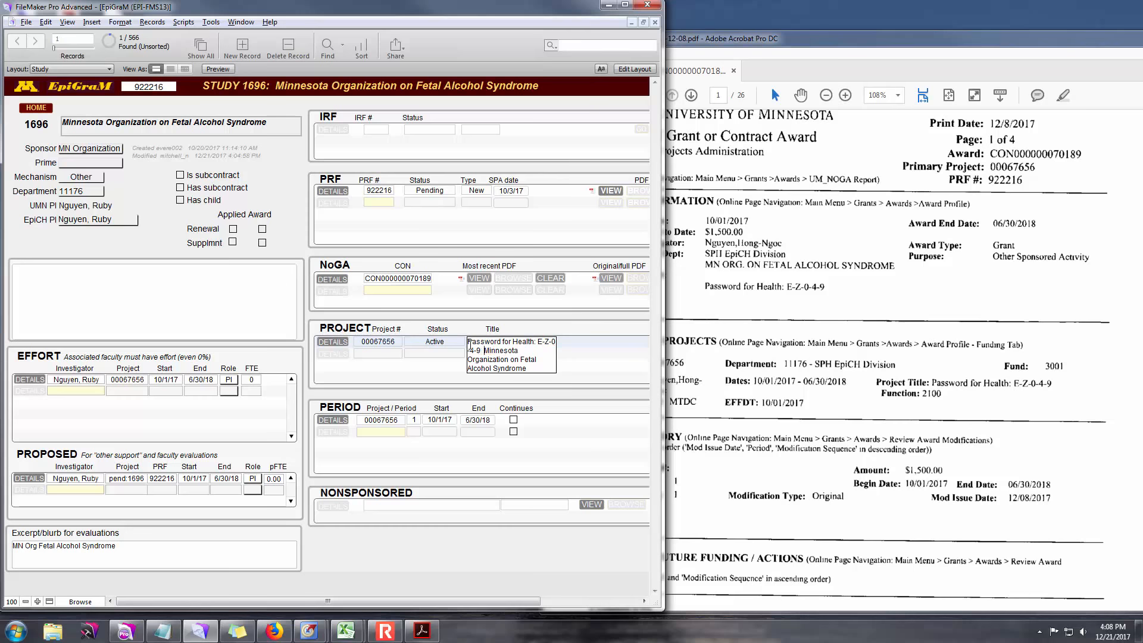
{"action": "type", "text": "NO"}
{"action": "key", "text": "BackSpace"}
{"action": "key", "text": "BackSpace"}
{"action": "type", "text": "MN org on FAS"}
{"action": "key", "text": "shift+Down"}
{"action": "key", "text": "shift+Down"}
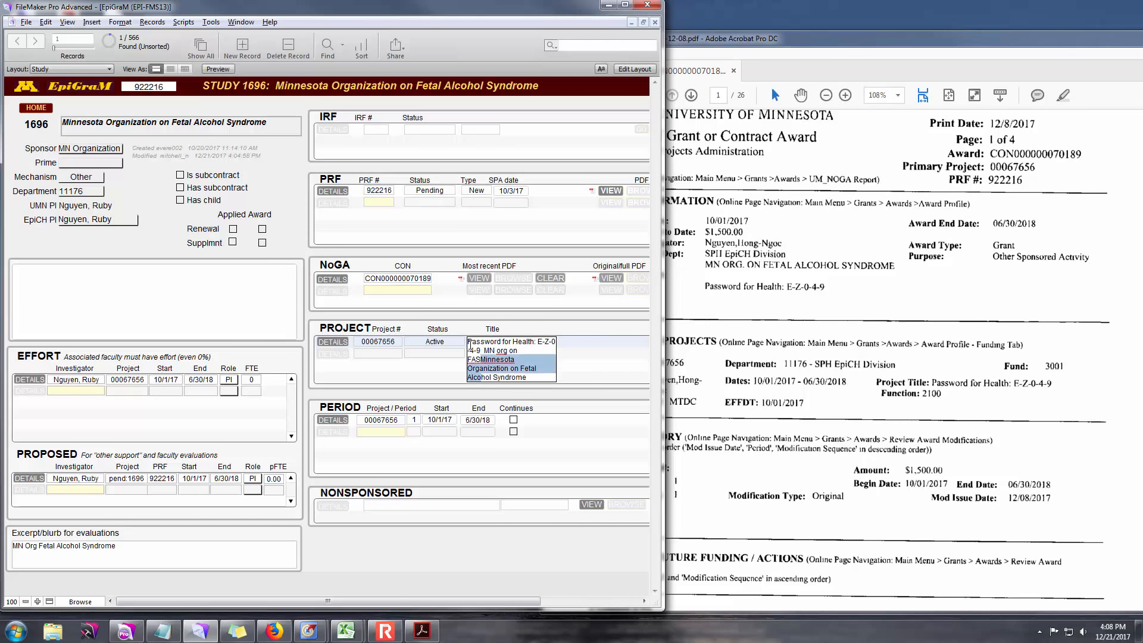
{"action": "key", "text": "shift+Up"}
{"action": "key", "text": "Left"}
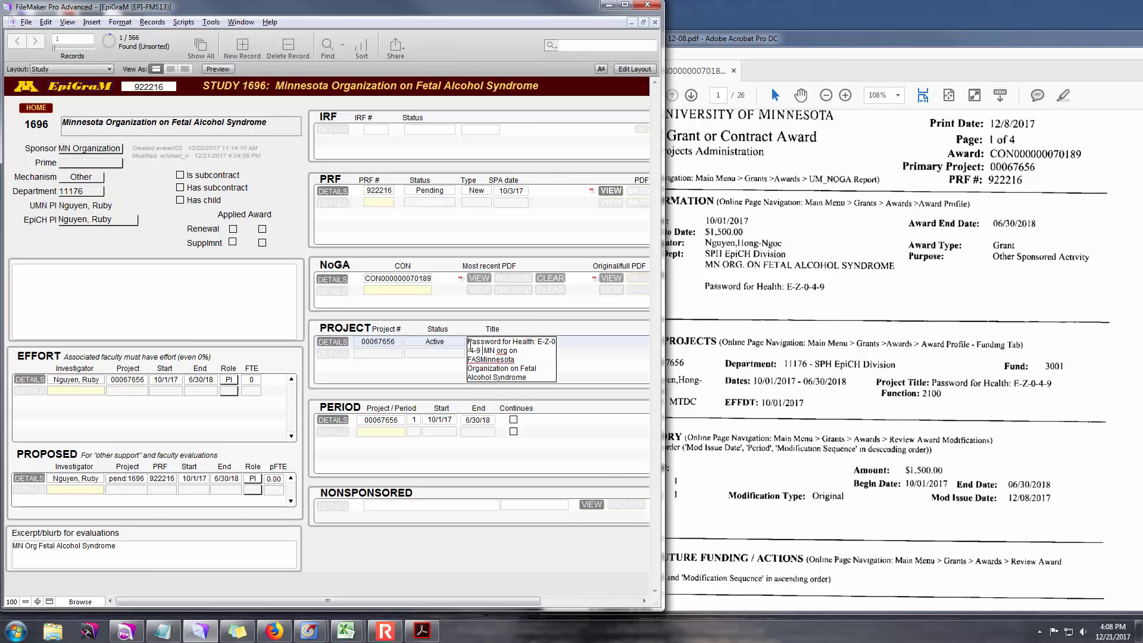
{"action": "key", "text": "shift+Down"}
{"action": "key", "text": "shift+Down"}
{"action": "key", "text": "shift+Down"}
{"action": "key", "text": "shift+Down"}
{"action": "key", "text": "BackSpace"}
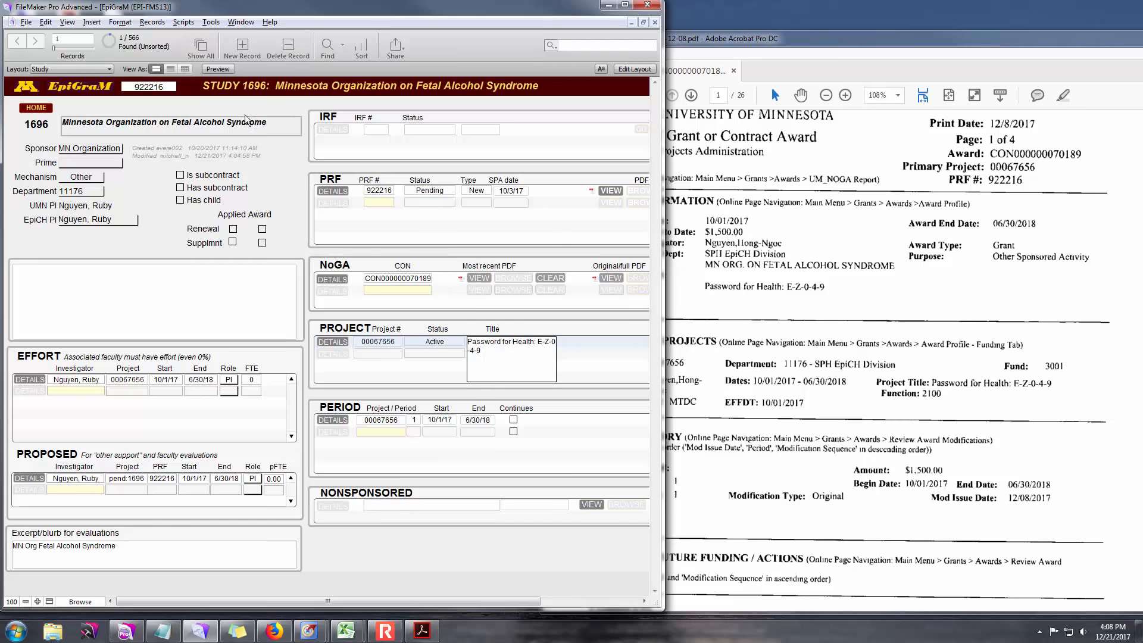
- Retitle the study 'Password for Health: E-Z-0-4-9', keeping the old name in parentheses
{"action": "left_click", "coordinate": [127, 127]}
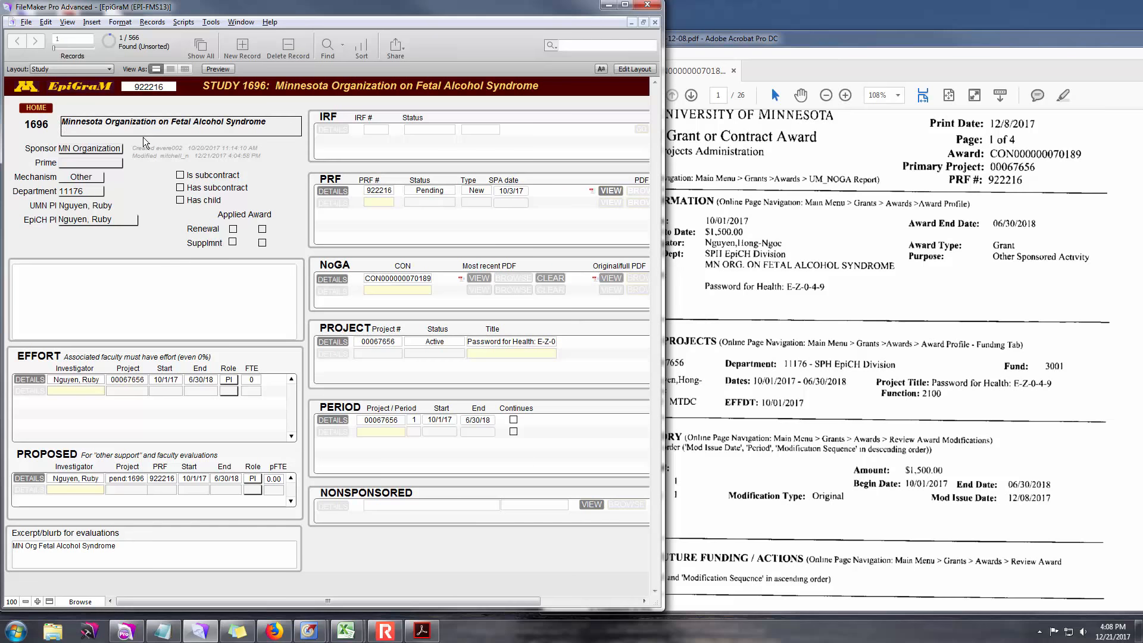
{"action": "key", "text": "ctrl+v"}
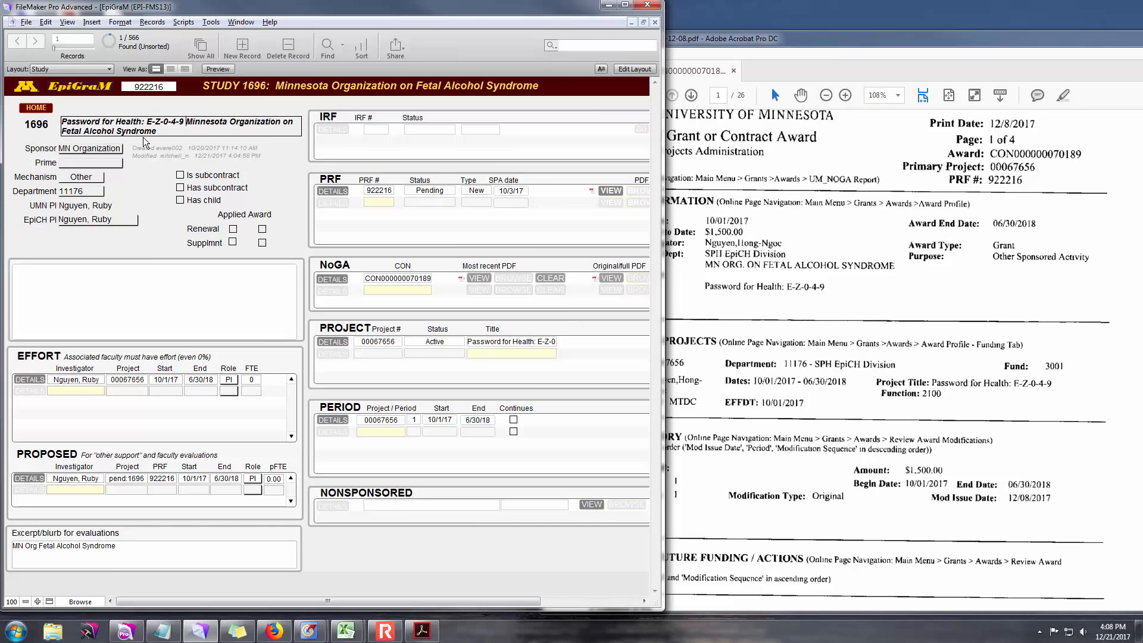
{"action": "type", "text": "("}
{"action": "left_click", "coordinate": [231, 111]}
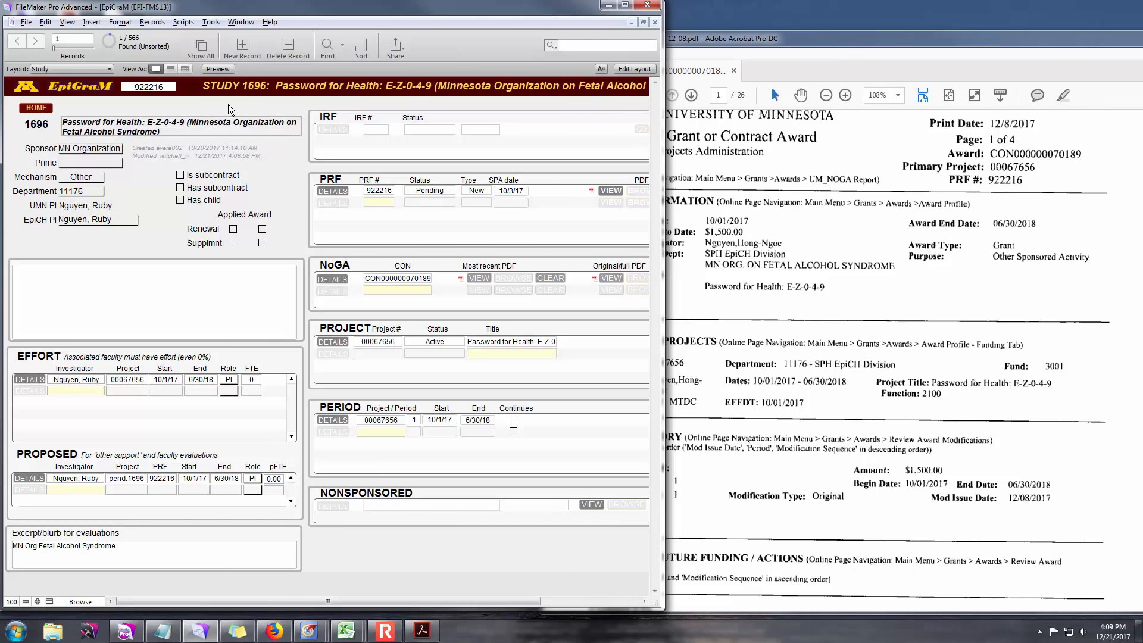
{"action": "left_click", "coordinate": [132, 279]}
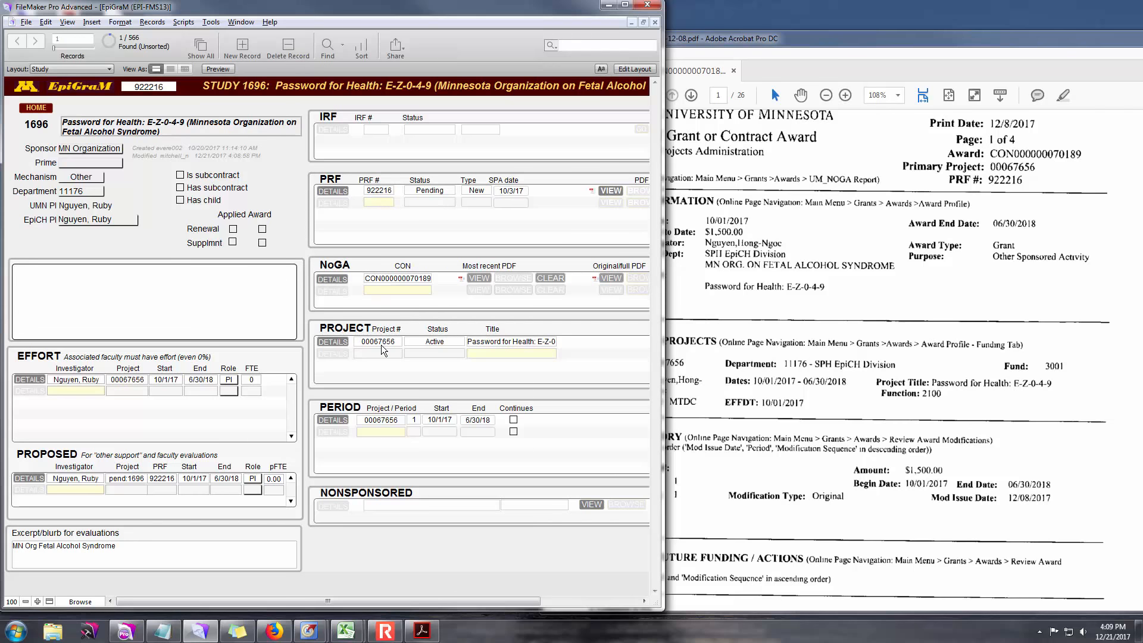
{"action": "left_click", "coordinate": [335, 279]}
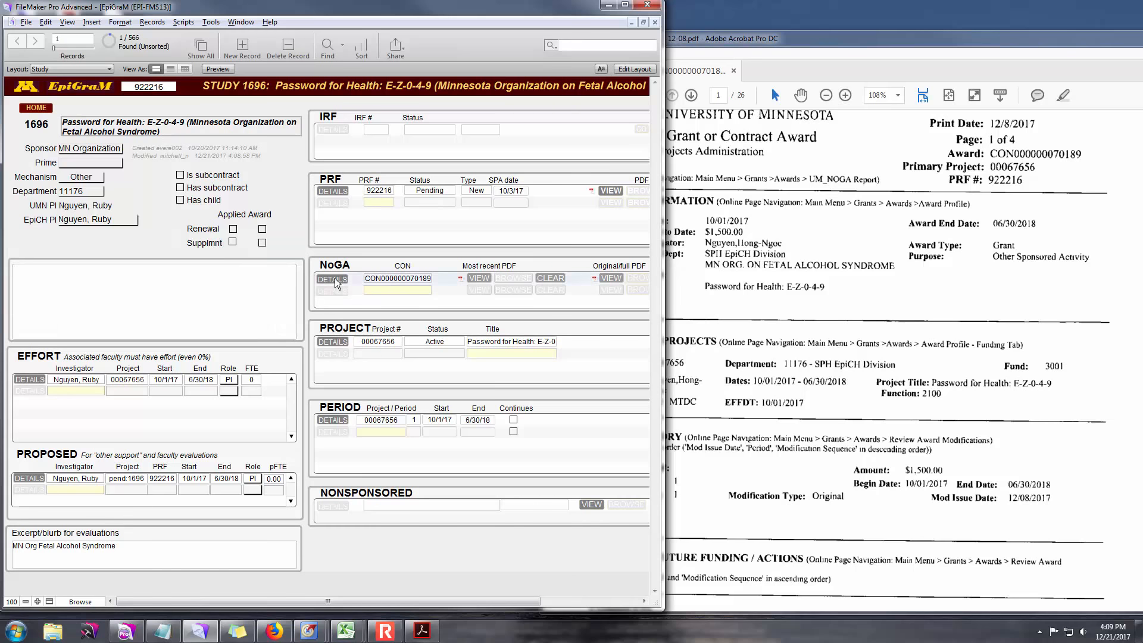